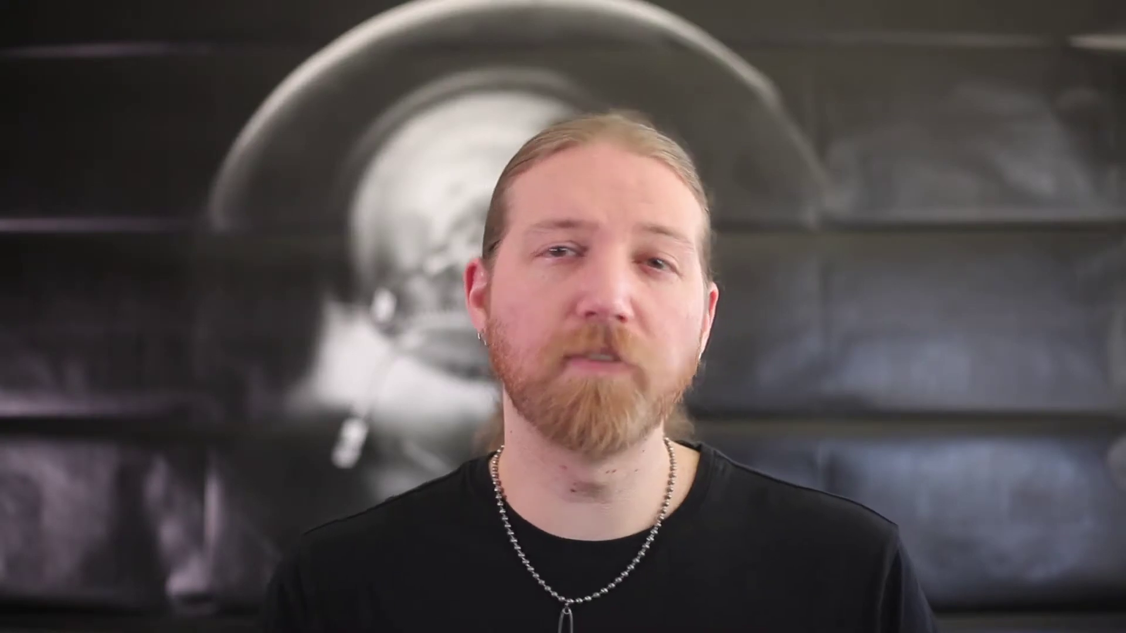
- Search YouTube for 'ibuild it' and rotate the I Build It Shop #1 panorama view
text(ibu)
text(ild it)
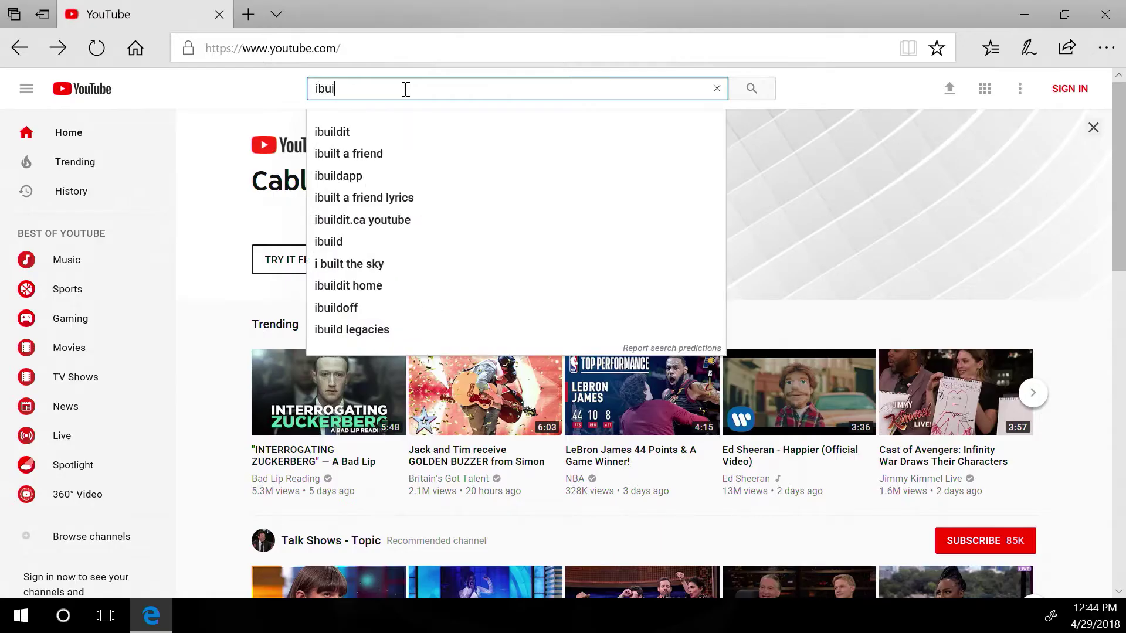
key(Return)
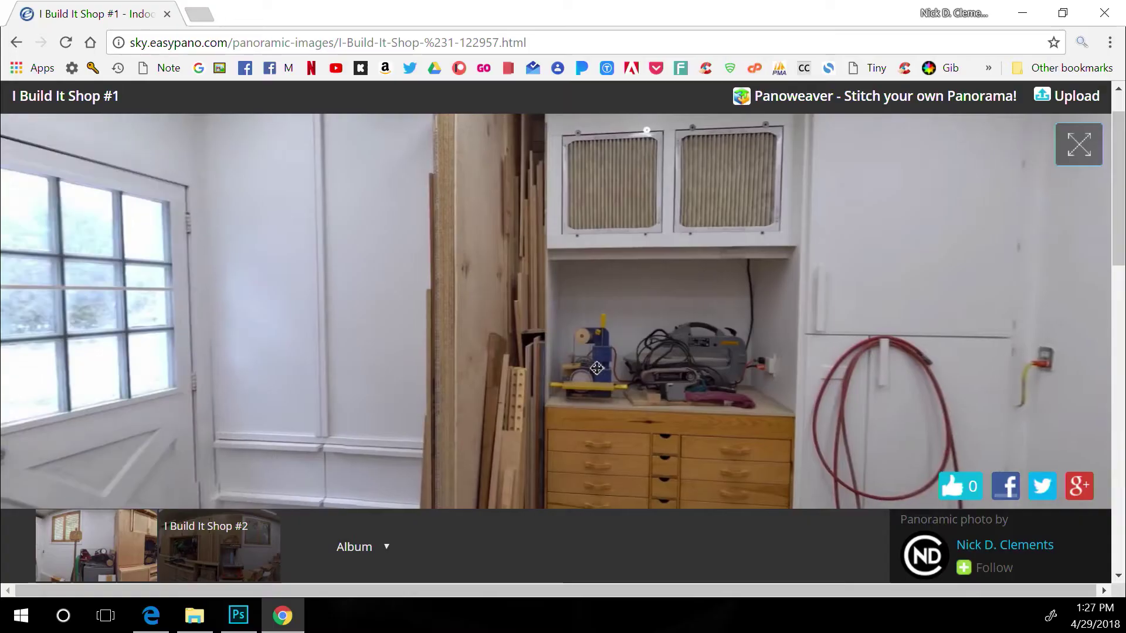
drag(951, 471, 460, 357)
- Explore the shop panorama full screen, zooming and turning the view toward the lathe
double_click(459, 358)
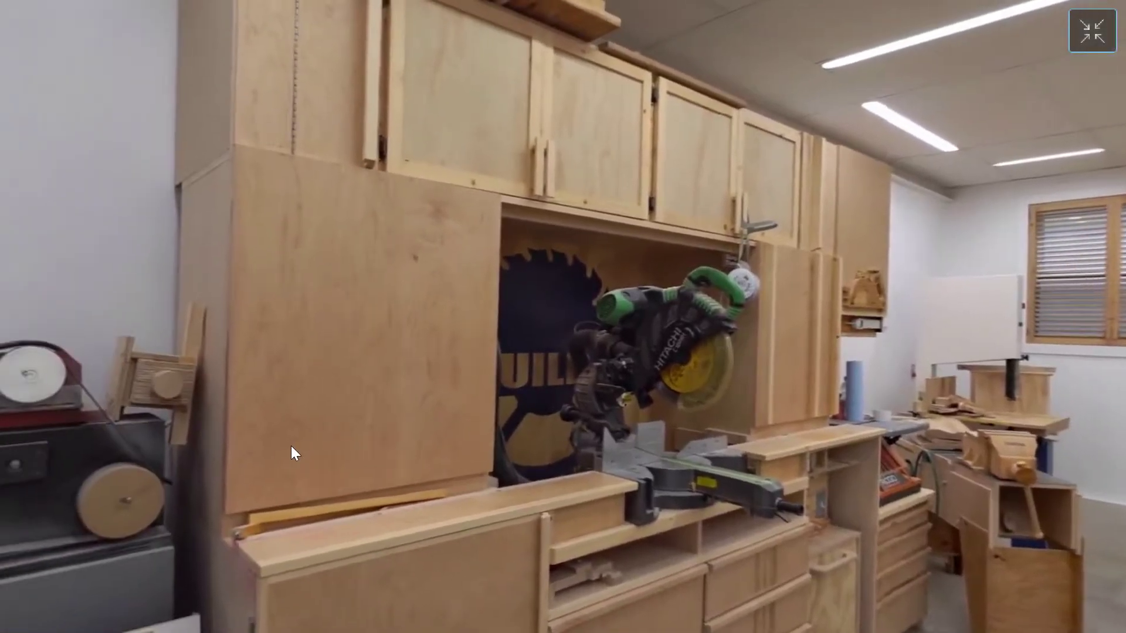
scroll(291, 445, up, 5)
scroll(670, 417, down, 5)
drag(679, 414, 468, 387)
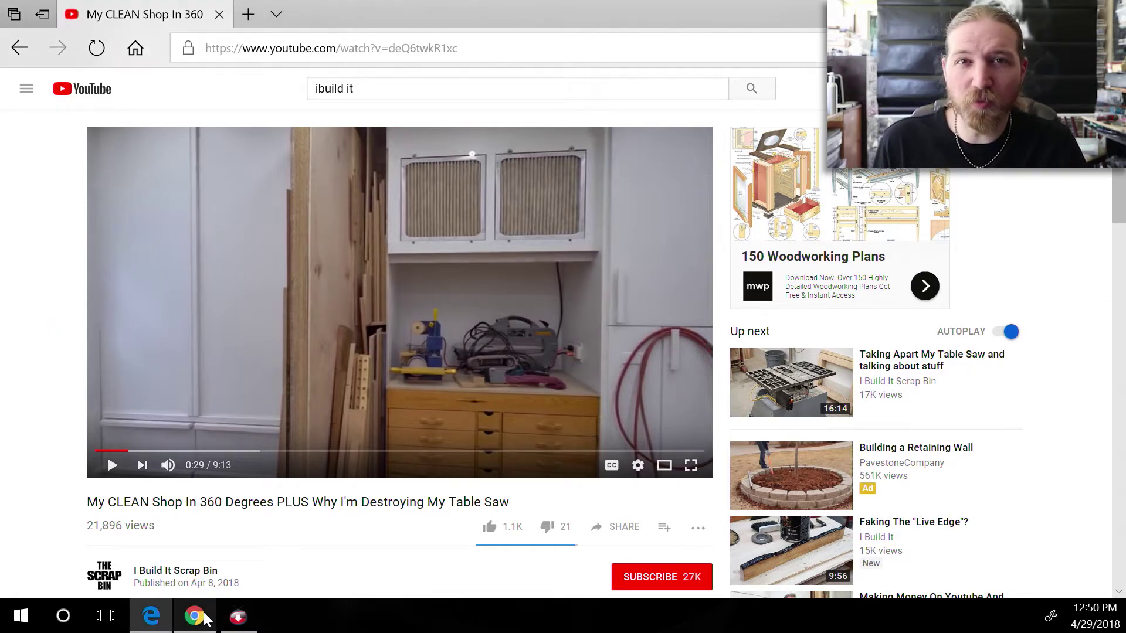
- Download the My CLEAN Shop In 360 Degrees video to the desktop as an MP4
click(195, 617)
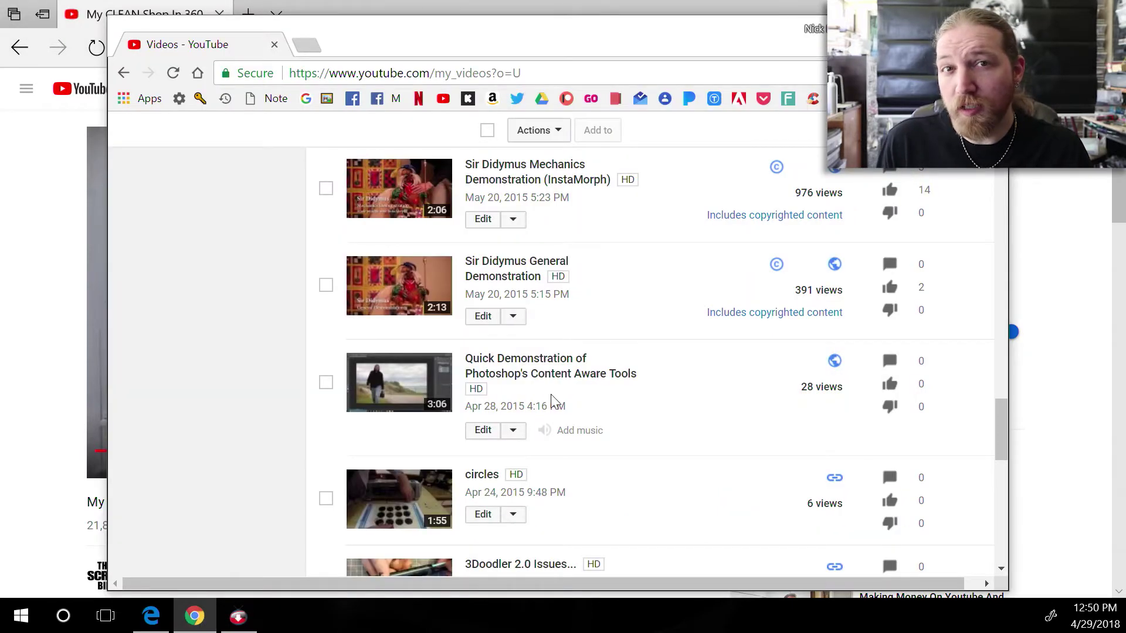
click(514, 433)
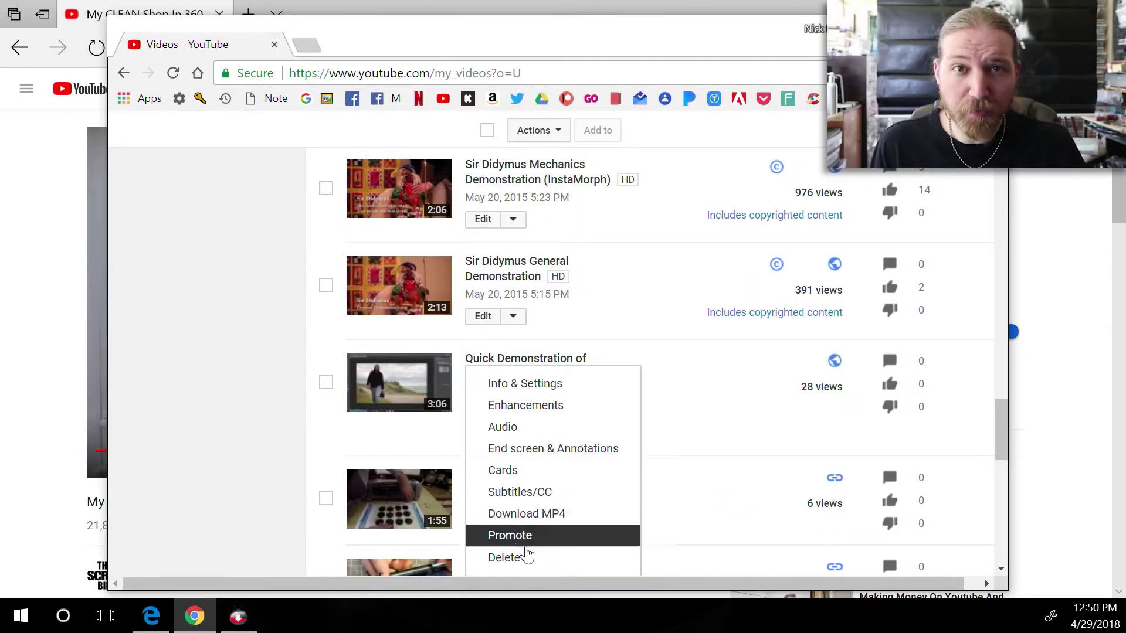
drag(854, 317, 706, 312)
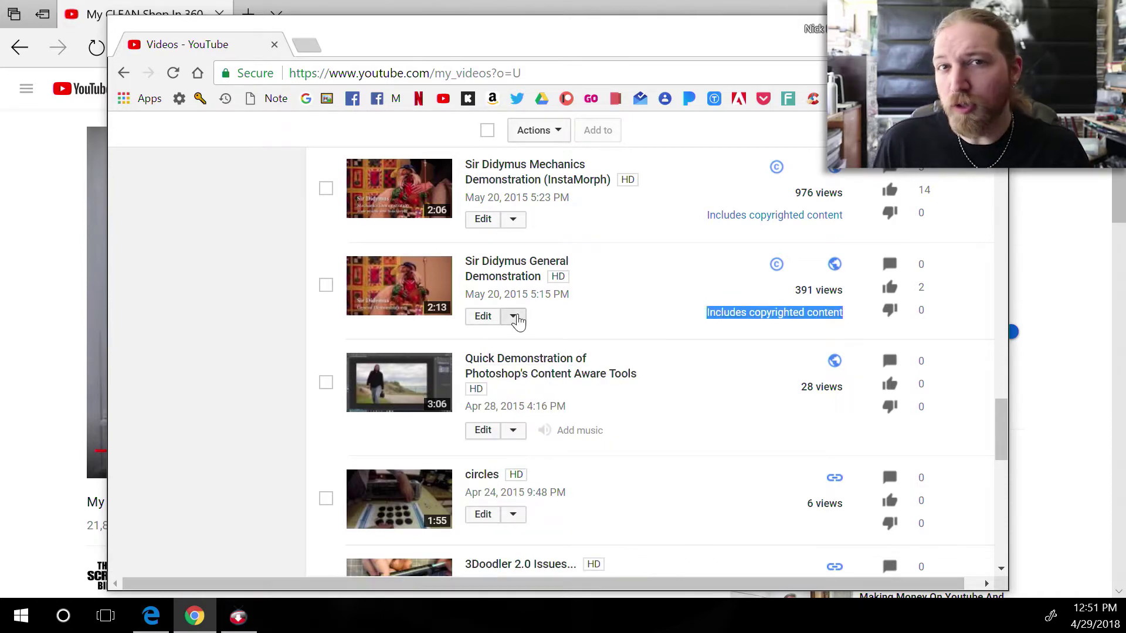
click(516, 317)
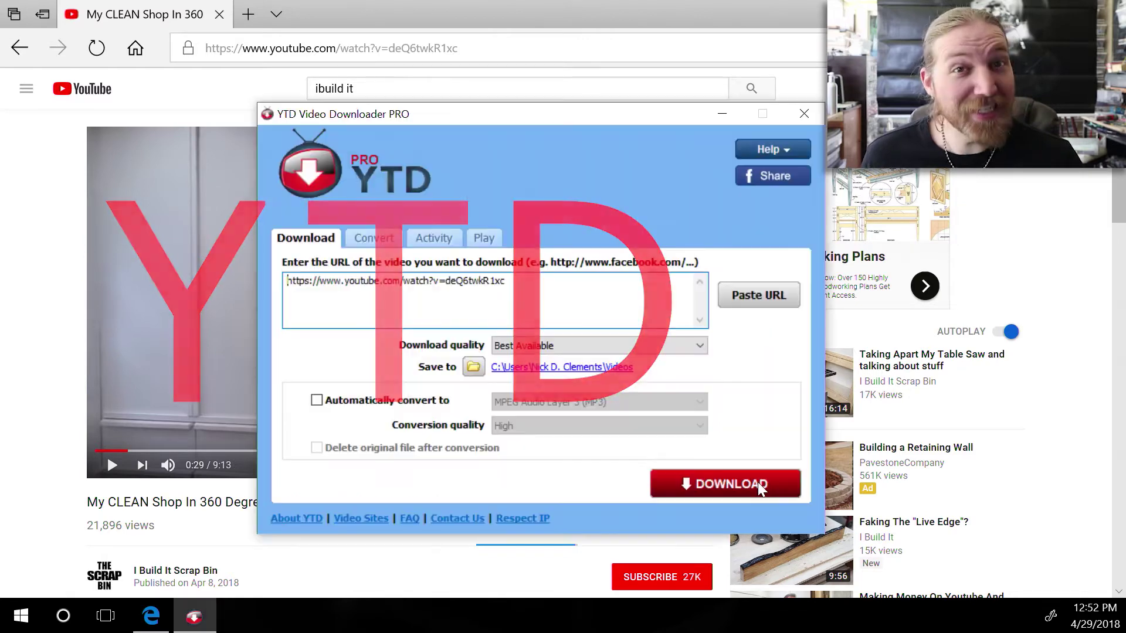
click(754, 482)
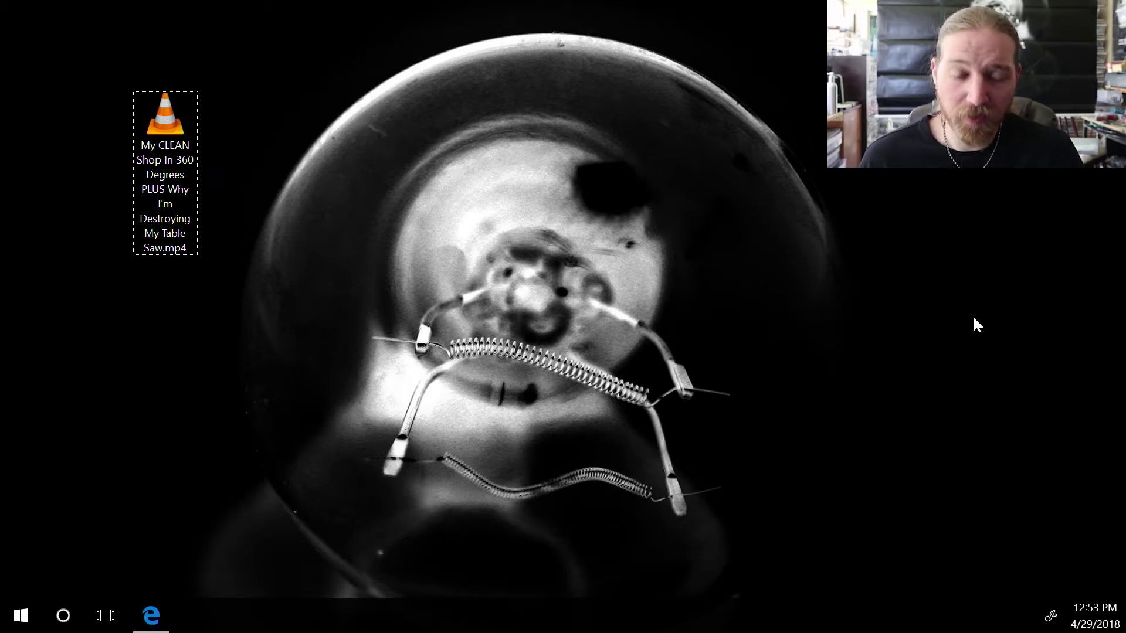
- Play the downloaded shop MP4 in VLC and shrink the player window
key(Return)
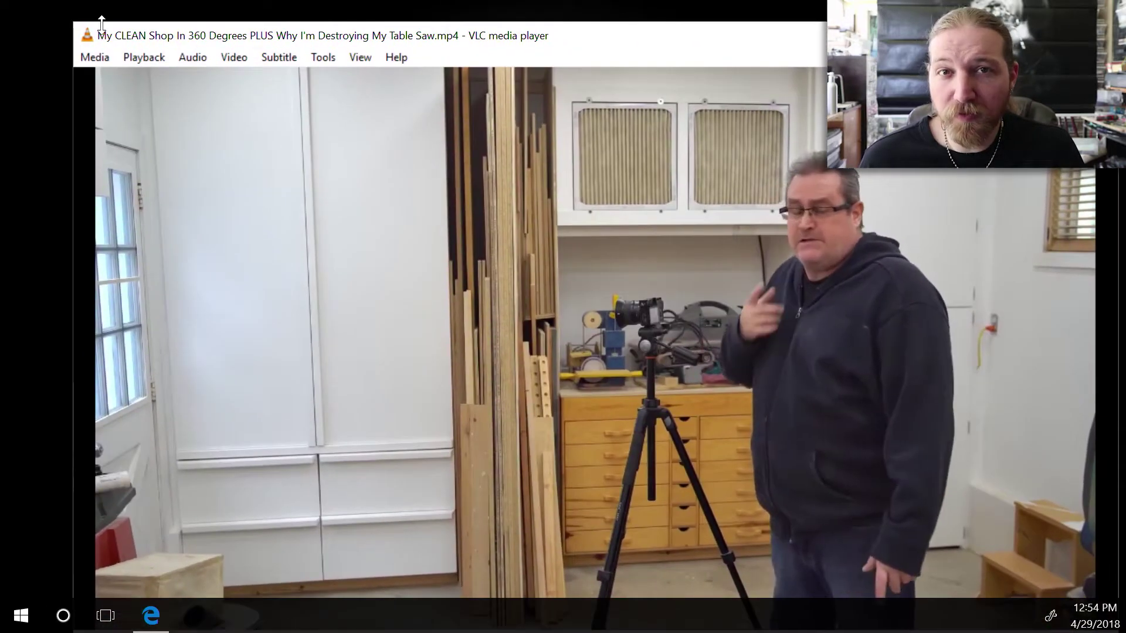
drag(187, 32, 577, 300)
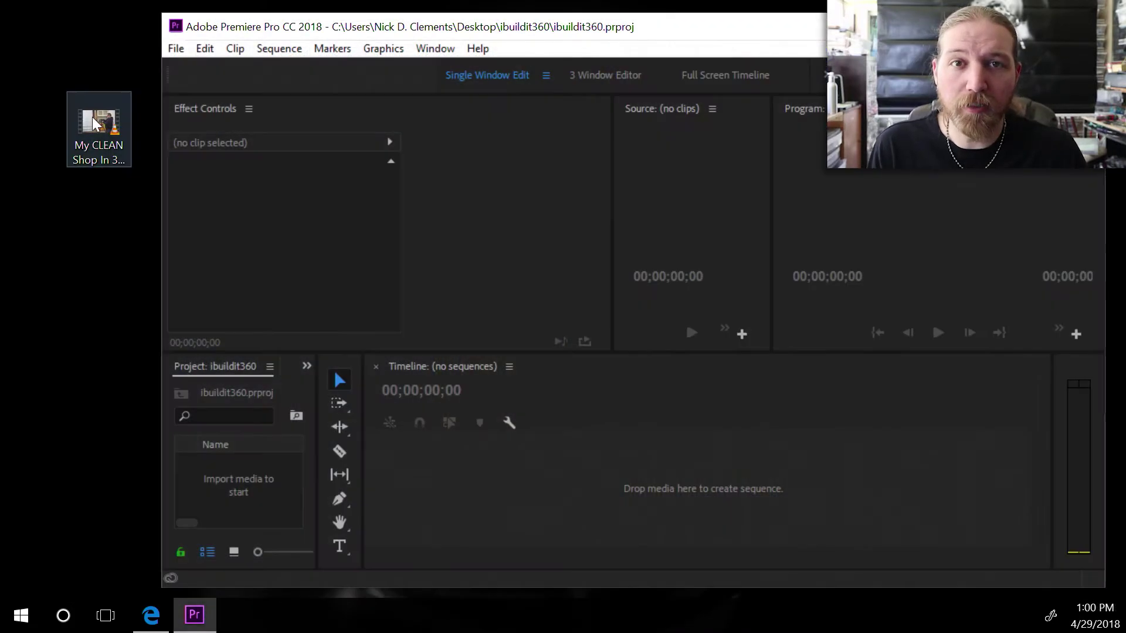
- Import the shop MP4 into the project and create a new sequence from it
drag(95, 123, 209, 477)
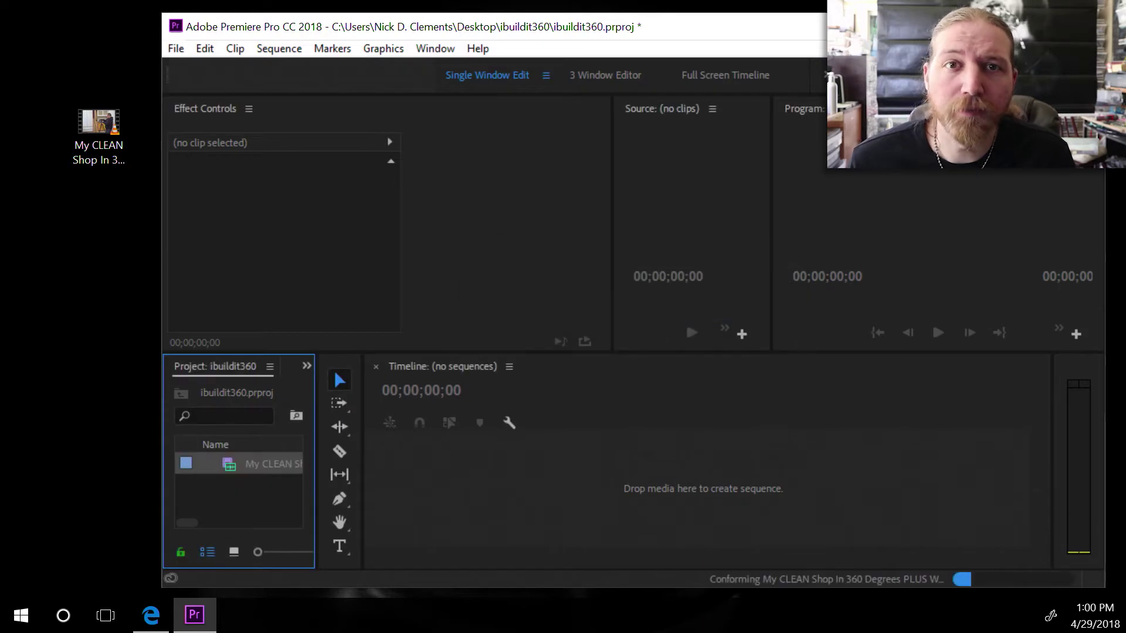
right_click(89, 462)
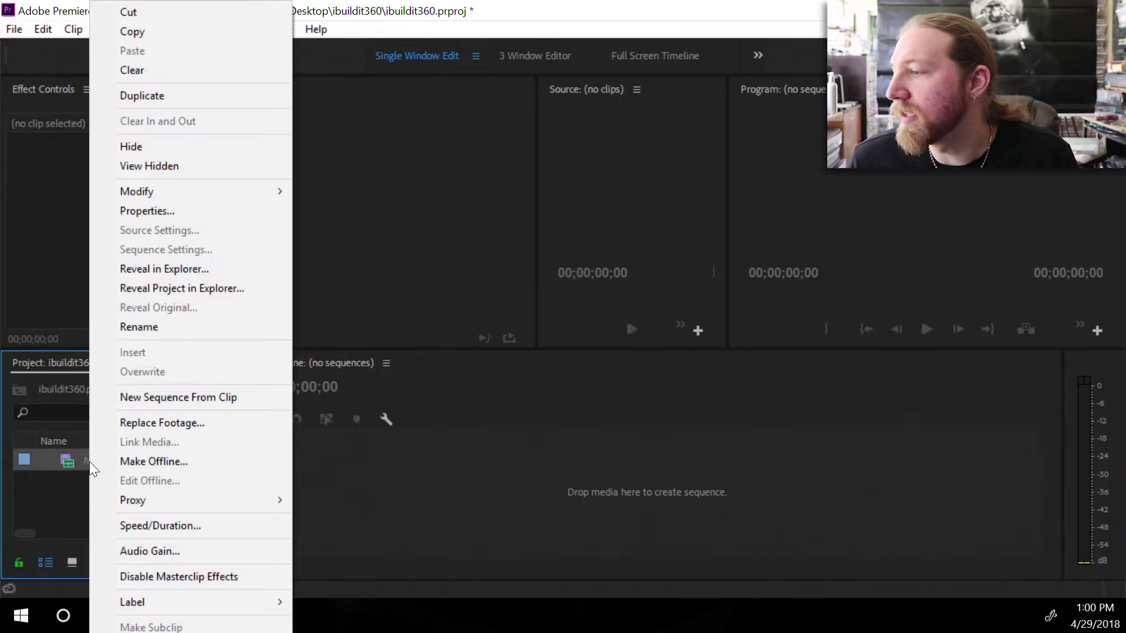
click(187, 399)
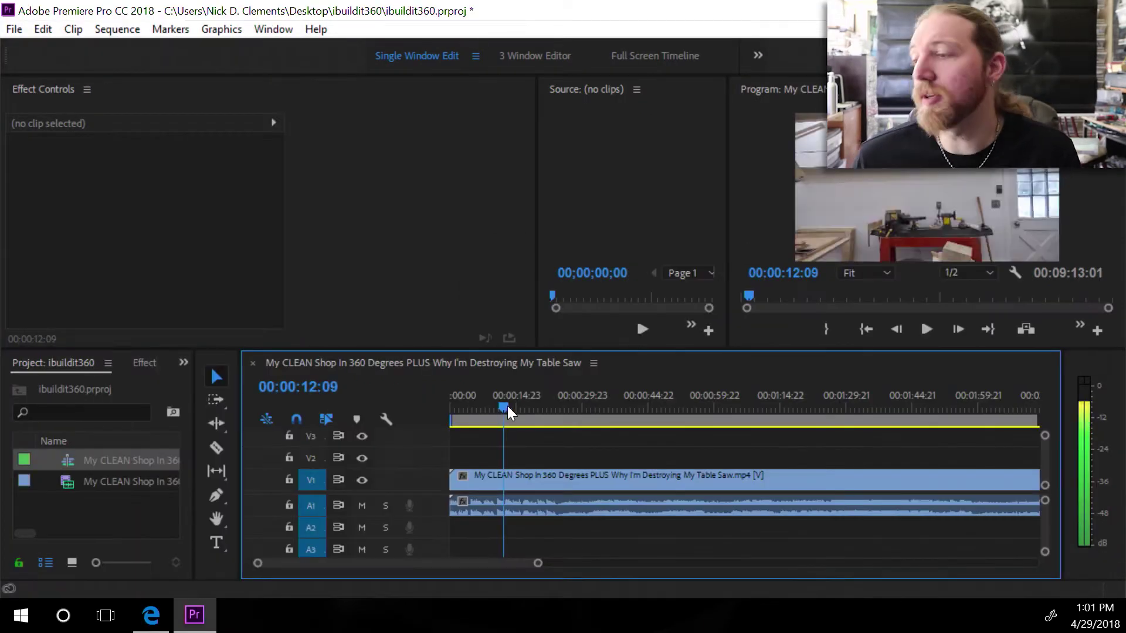
- Trim the clip to start at about 13 seconds and move it to the sequence start
drag(508, 406, 509, 406)
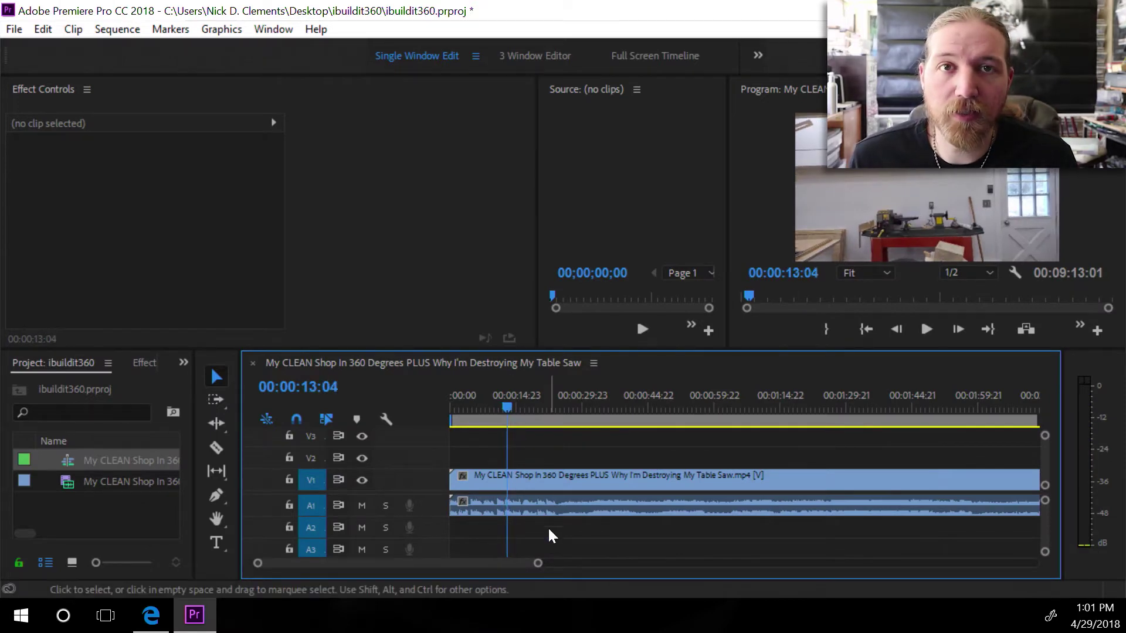
click(535, 484)
drag(457, 476, 506, 476)
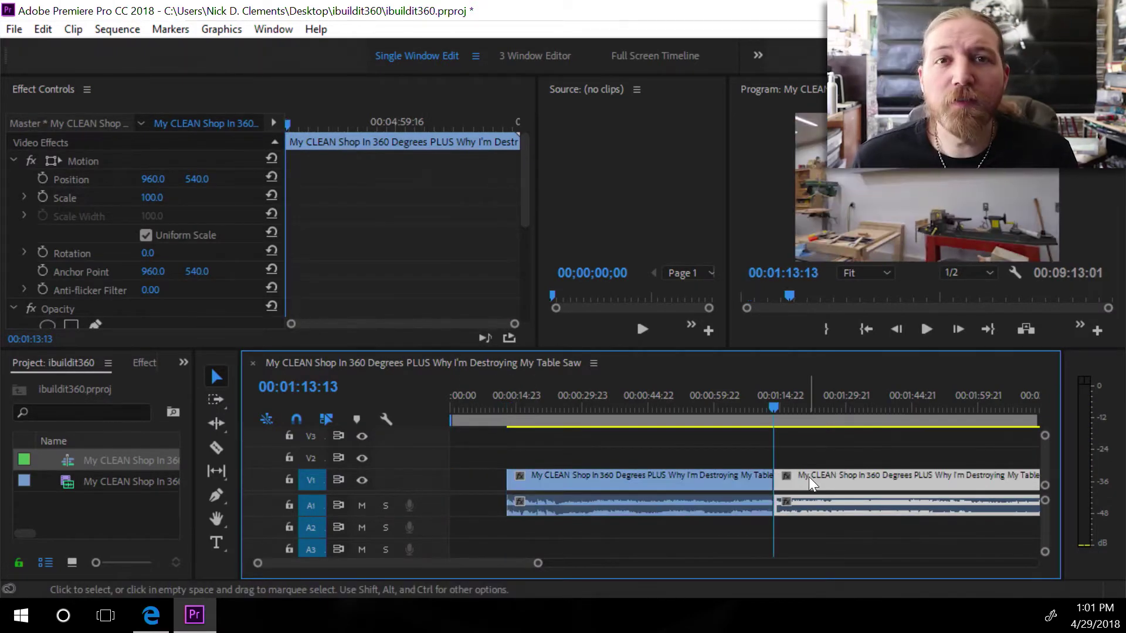
key(Delete)
drag(564, 472, 534, 479)
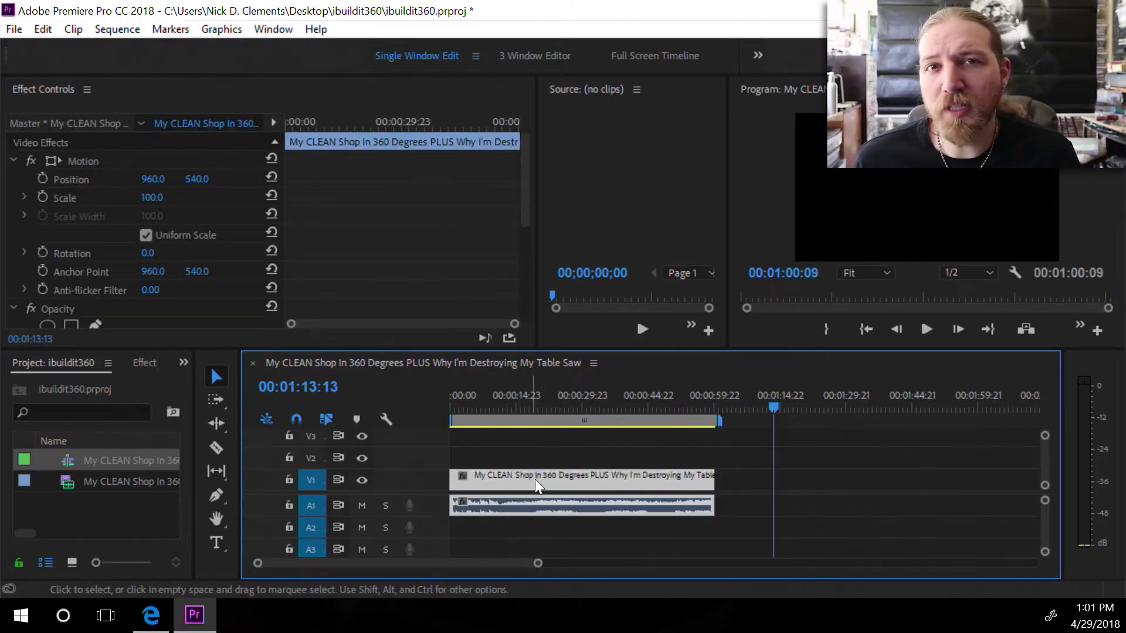
- Set the clip's duration to 00:00:01:00 and preview its first frames
right_click(562, 481)
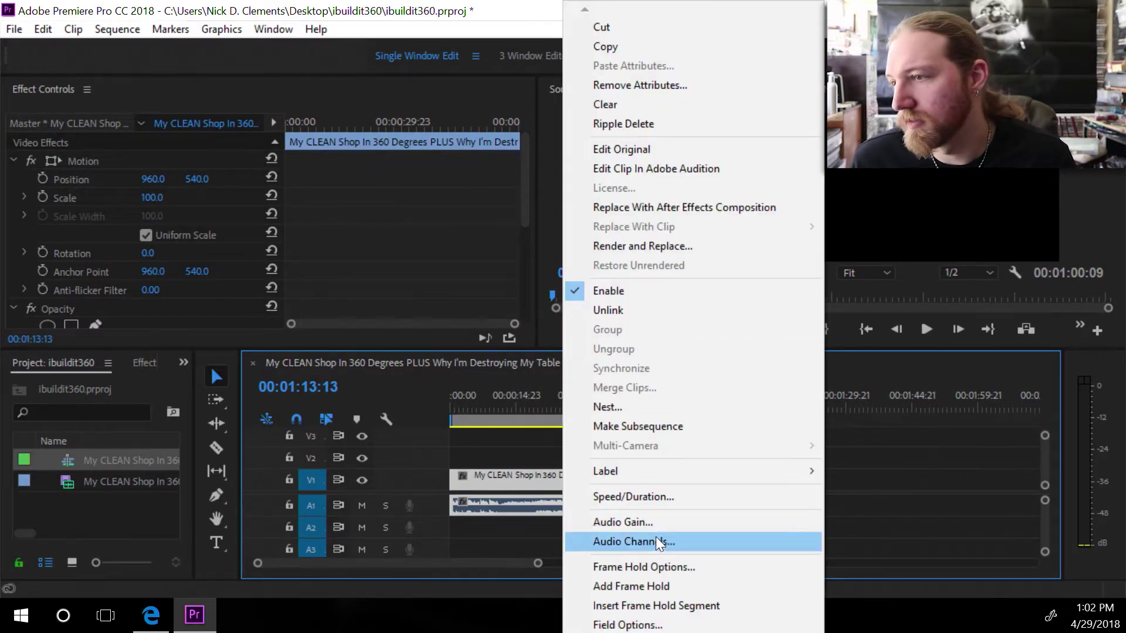
click(655, 497)
click(573, 267)
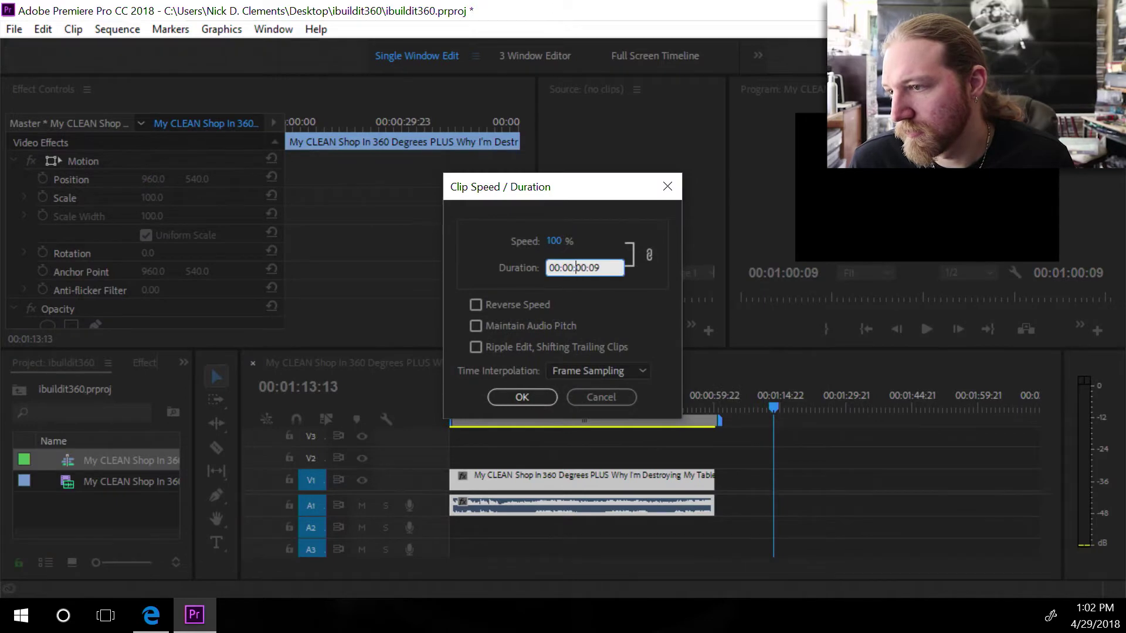
click(520, 398)
drag(466, 401, 430, 390)
key(=)
key(=)
key(=)
key(=)
key(=)
drag(494, 406, 558, 402)
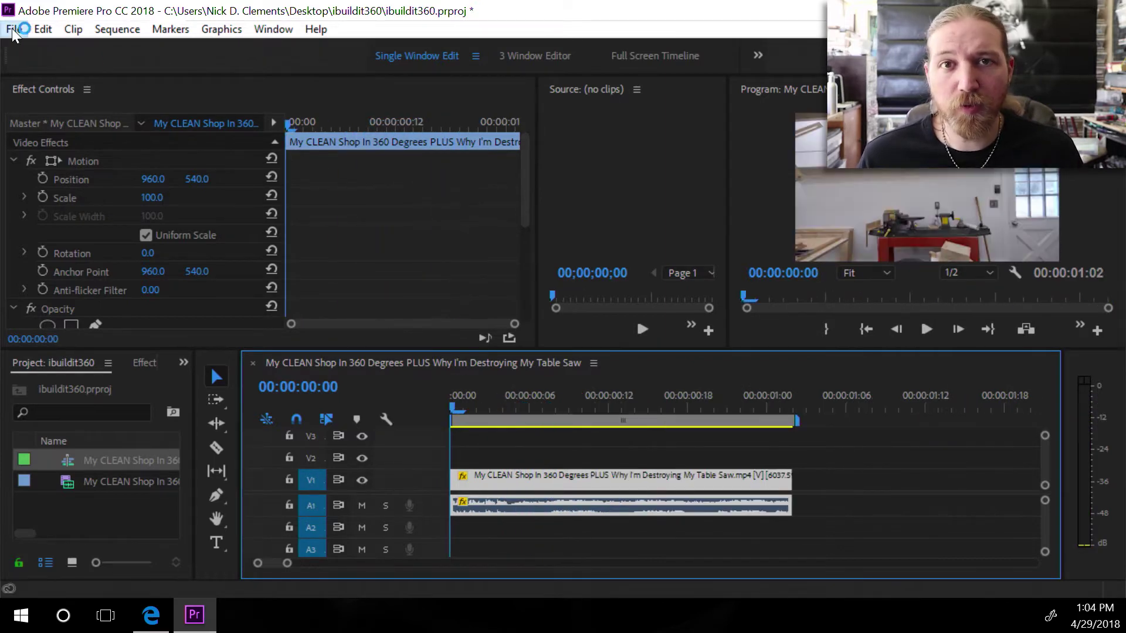
- Set up a media export with the format set to JPEG
click(11, 28)
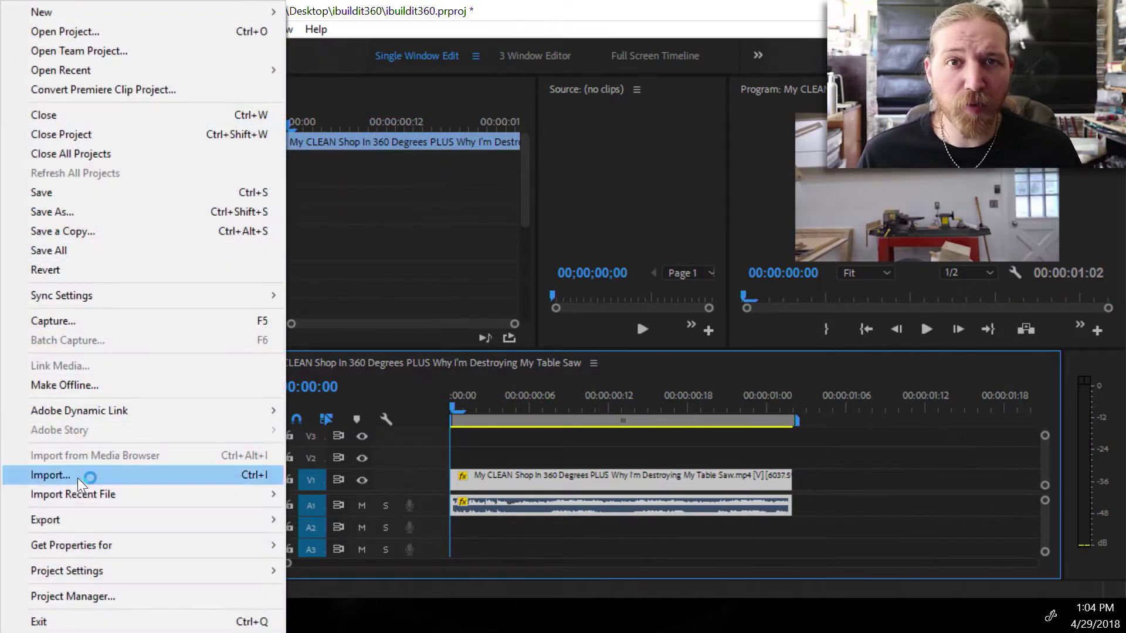
mouse_move(88, 520)
click(341, 302)
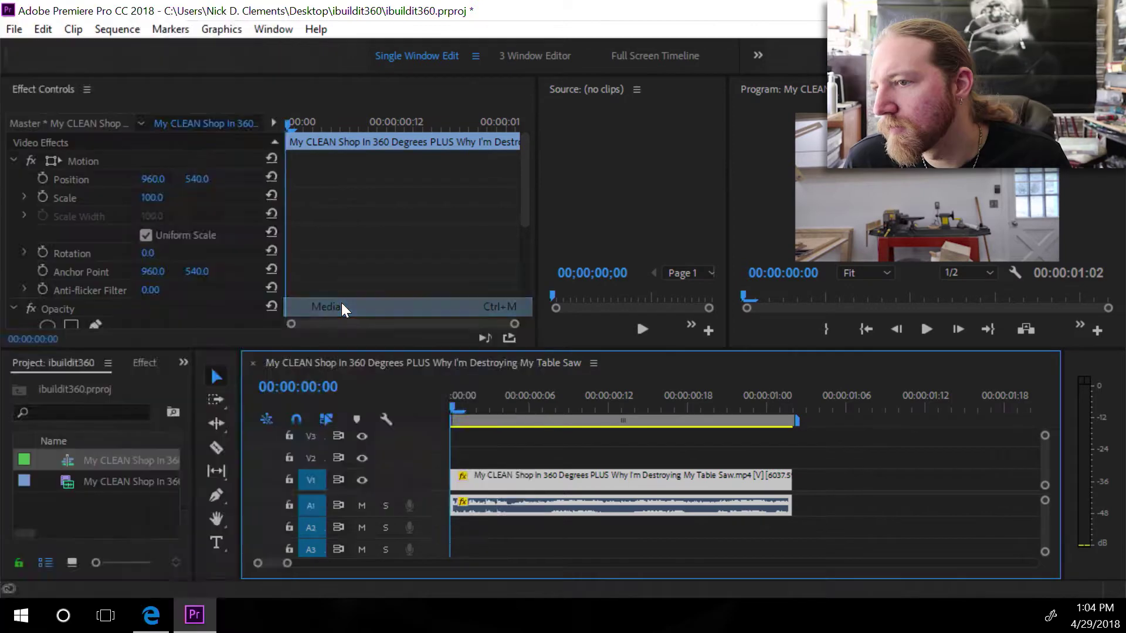
click(762, 119)
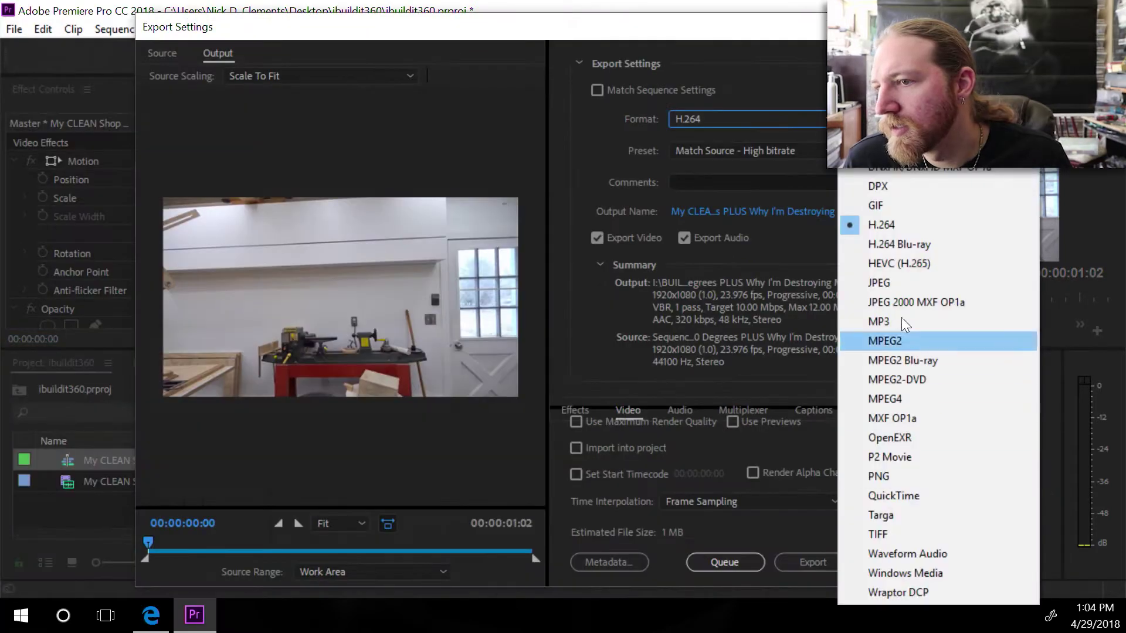
click(902, 286)
- Name the output 360, export, and select frame 36000.jpg in the folder
click(821, 211)
text(3)
key(Return)
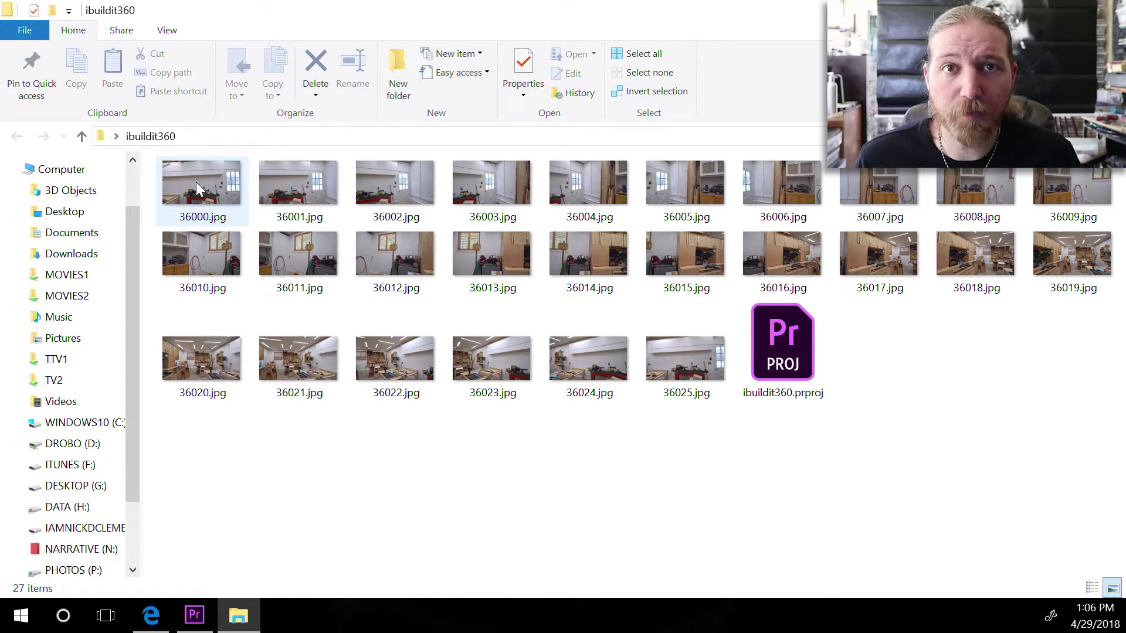
click(211, 197)
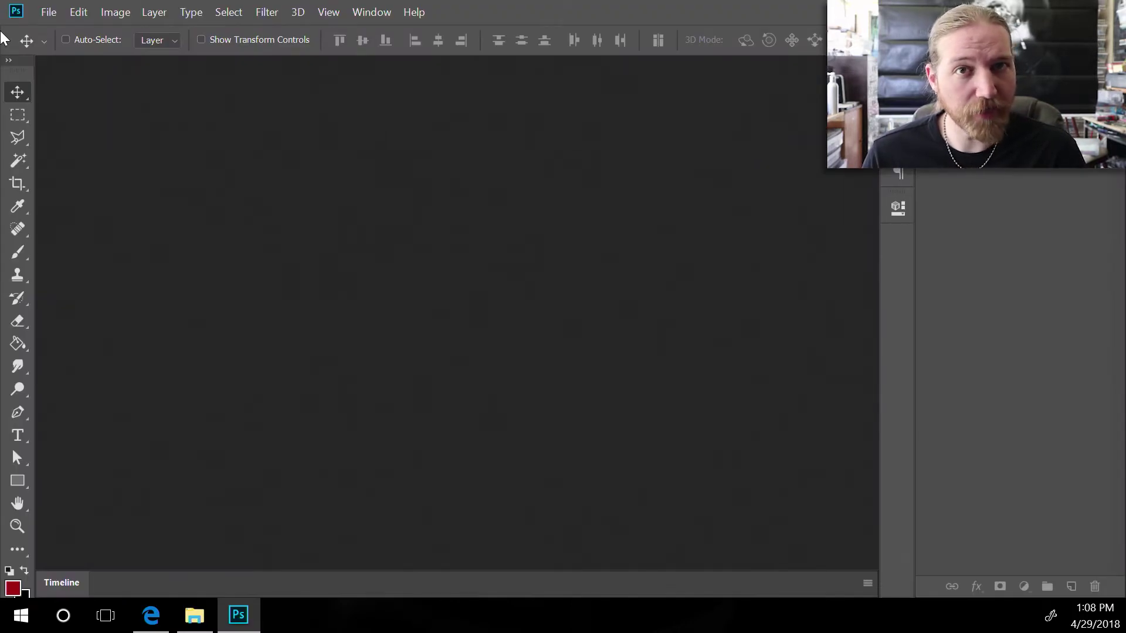
- Photomerge frames 36000.jpg to 36025.jpg using the Cylindrical layout with blending
click(49, 13)
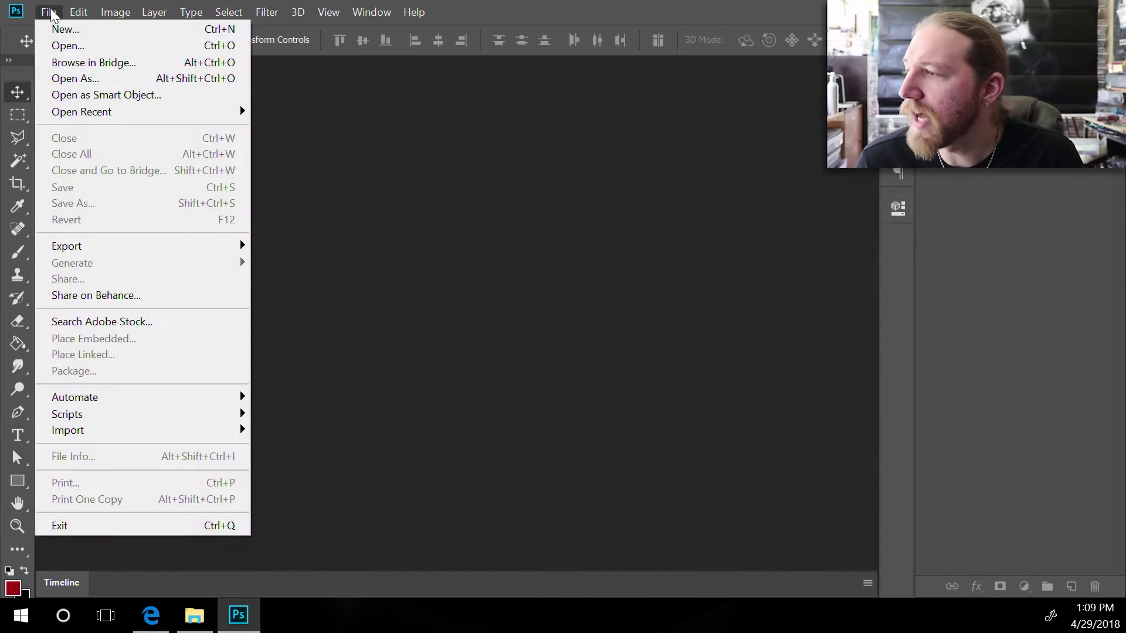
mouse_move(163, 395)
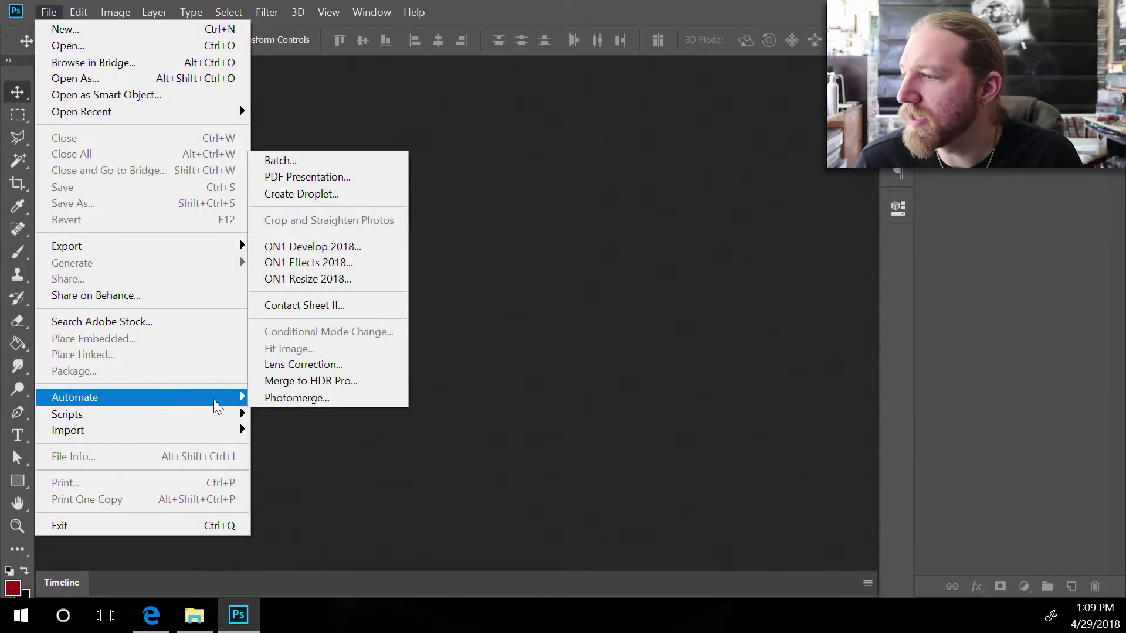
click(304, 400)
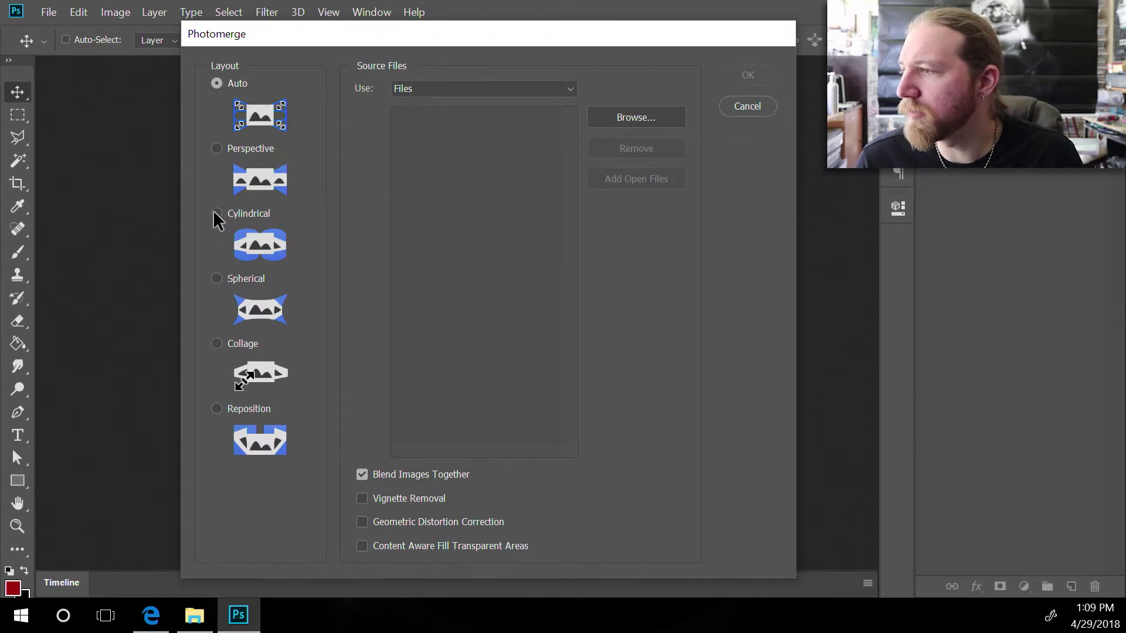
click(216, 214)
click(642, 118)
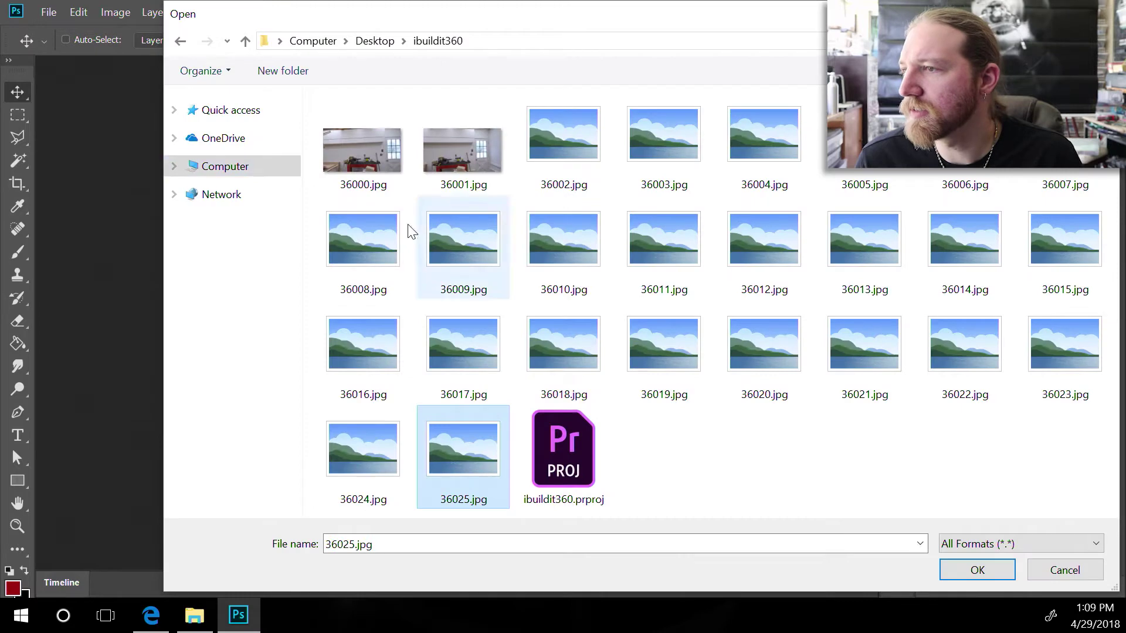
shift+click(362, 147)
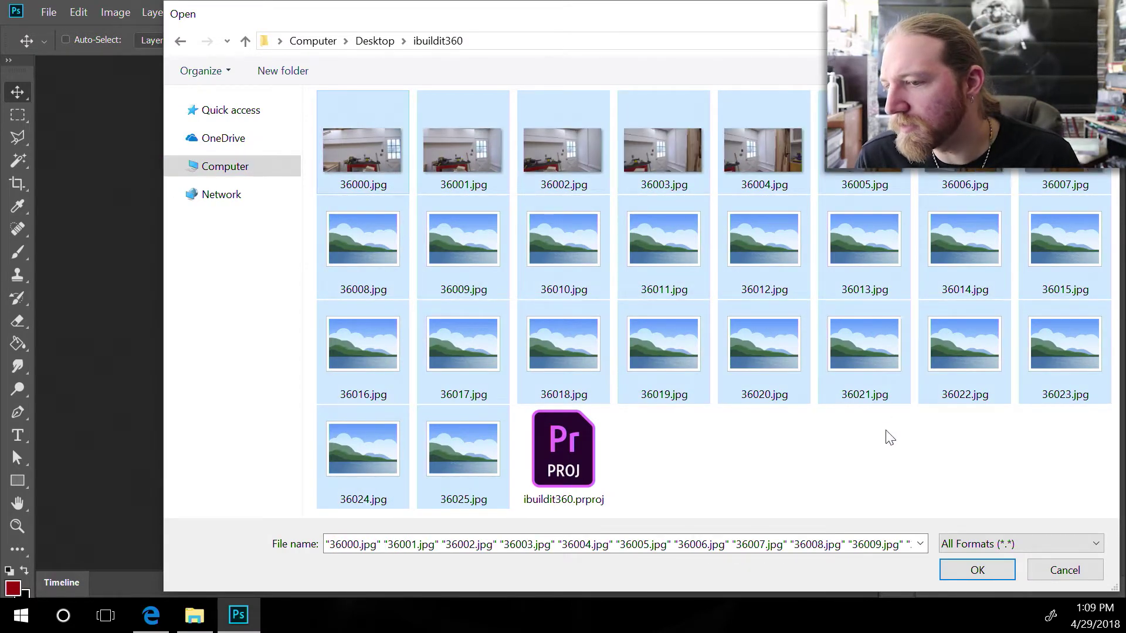
click(965, 572)
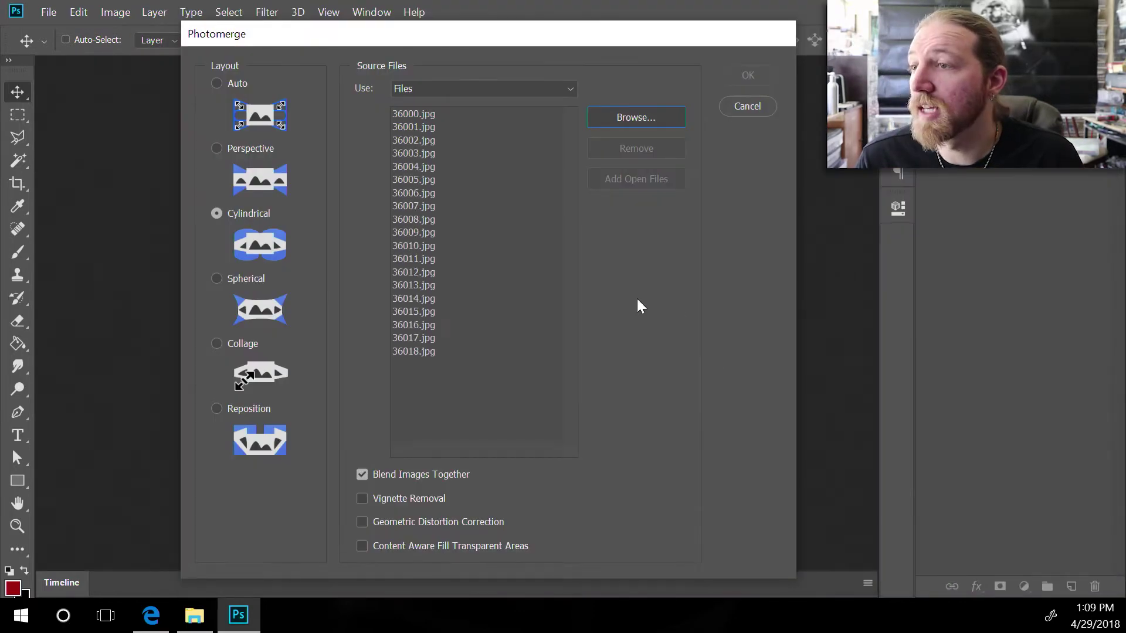
click(753, 76)
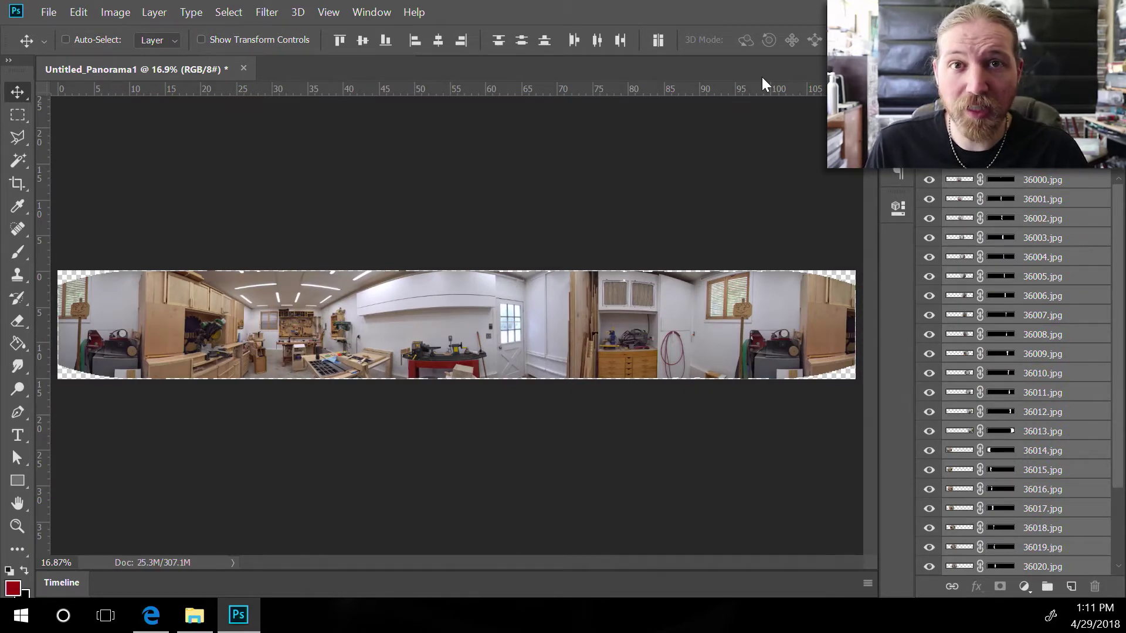
- Merge visible layers, content-aware fill the transparent corners, and deselect
click(154, 11)
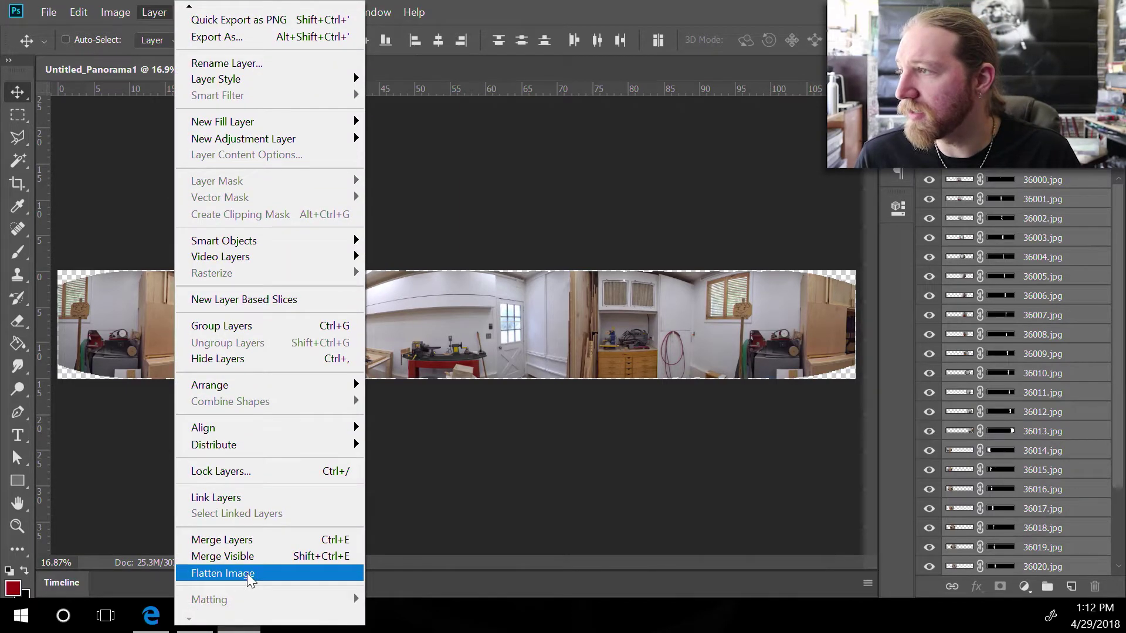
click(251, 556)
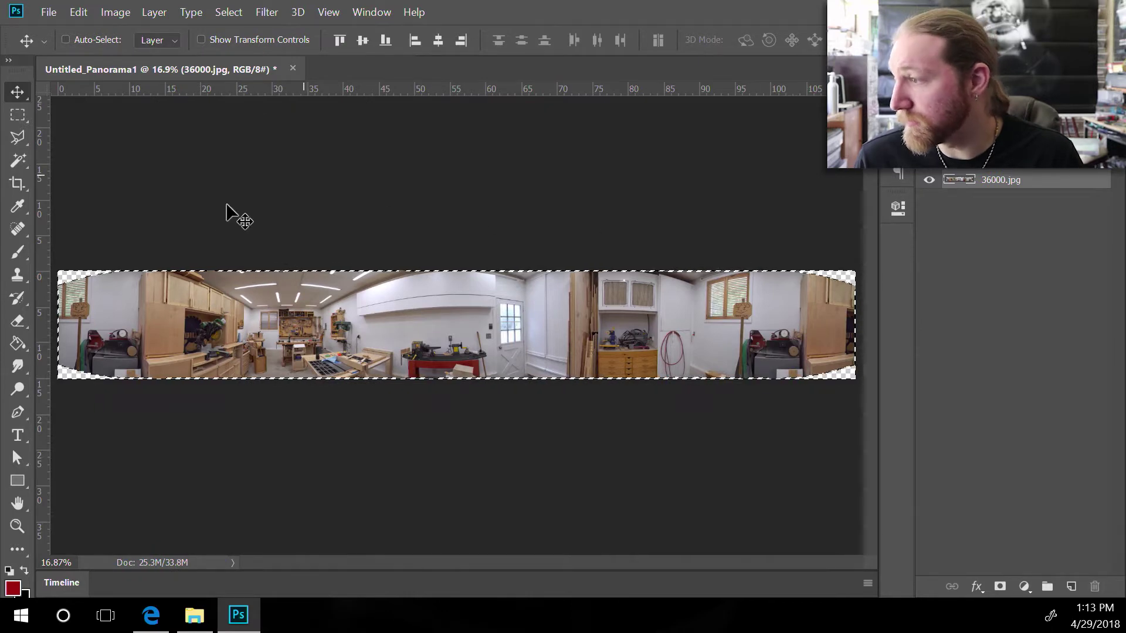
click(80, 14)
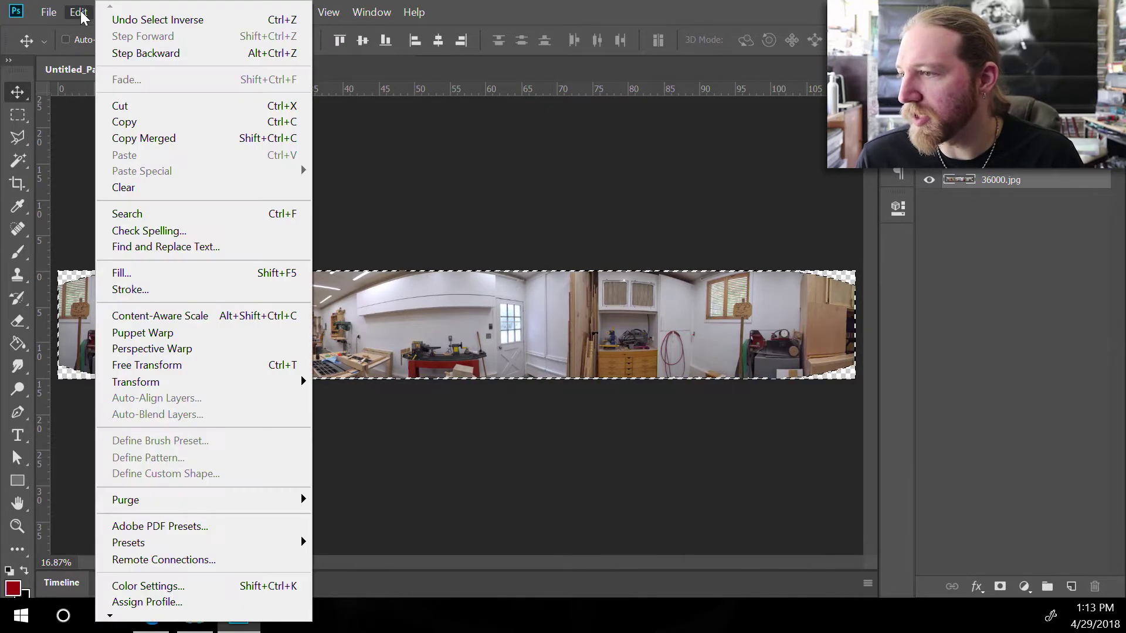
click(150, 274)
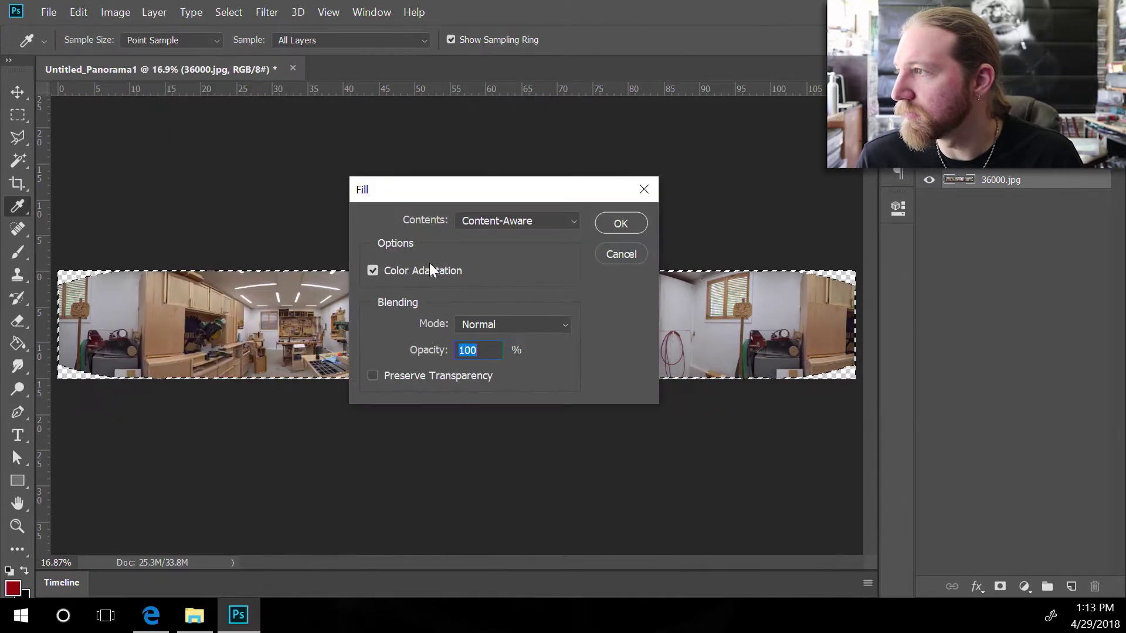
click(568, 224)
click(523, 298)
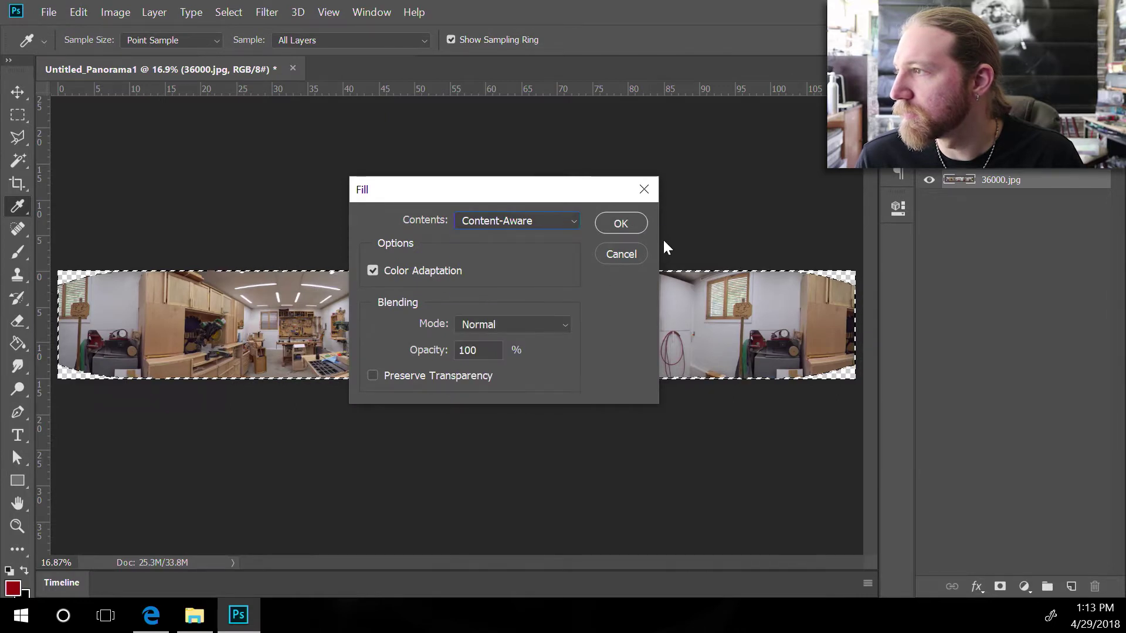
click(633, 225)
key(v)
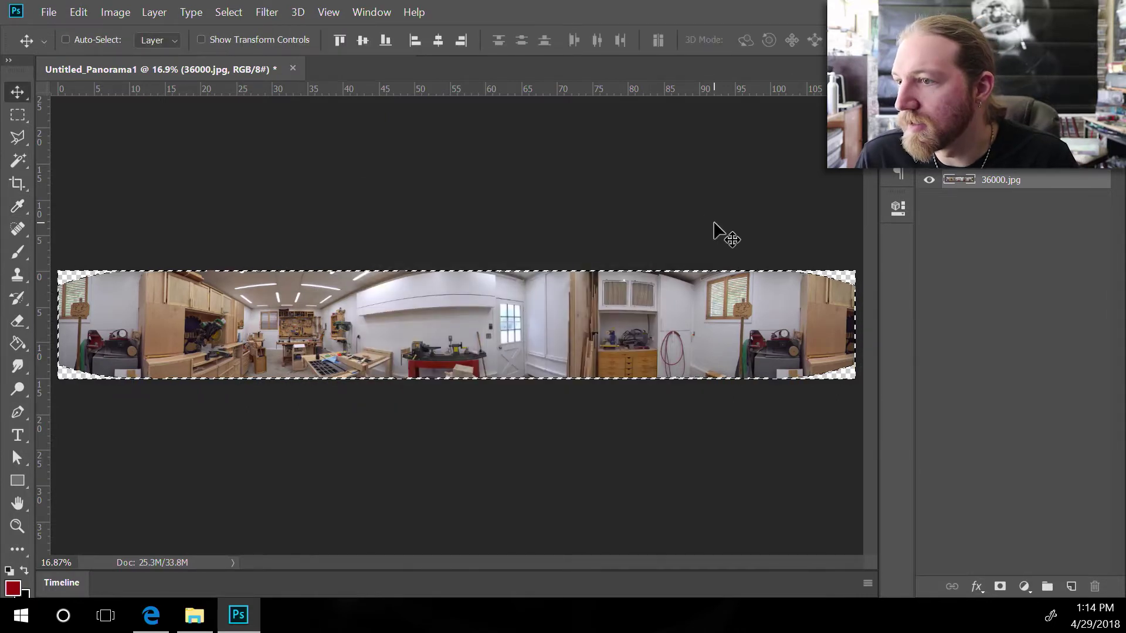
key(ctrl+d)
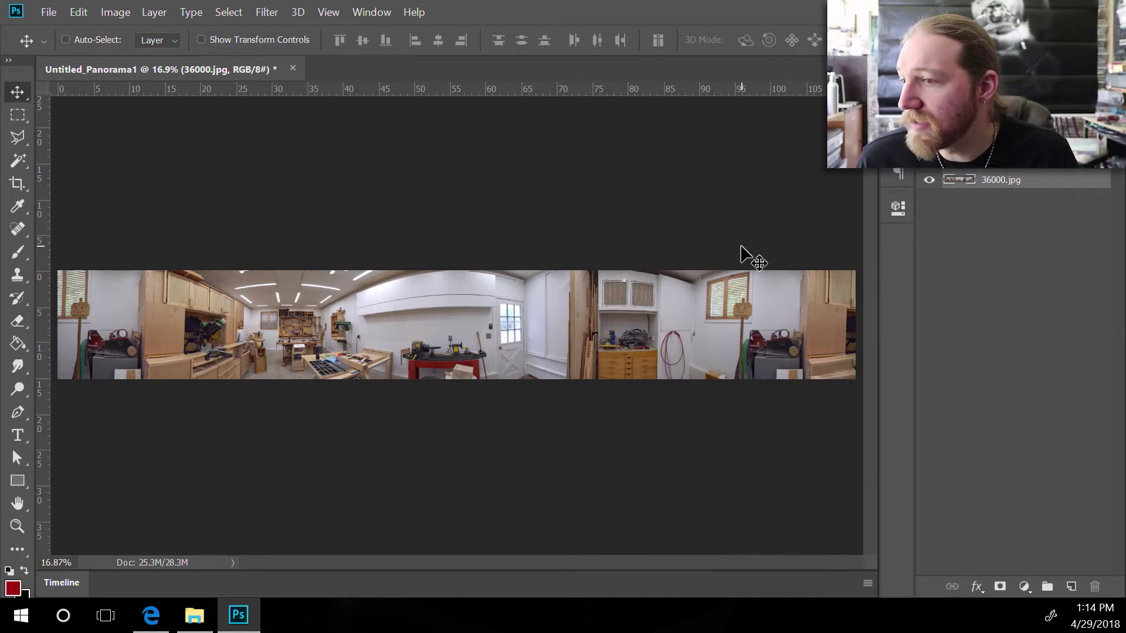
key(m)
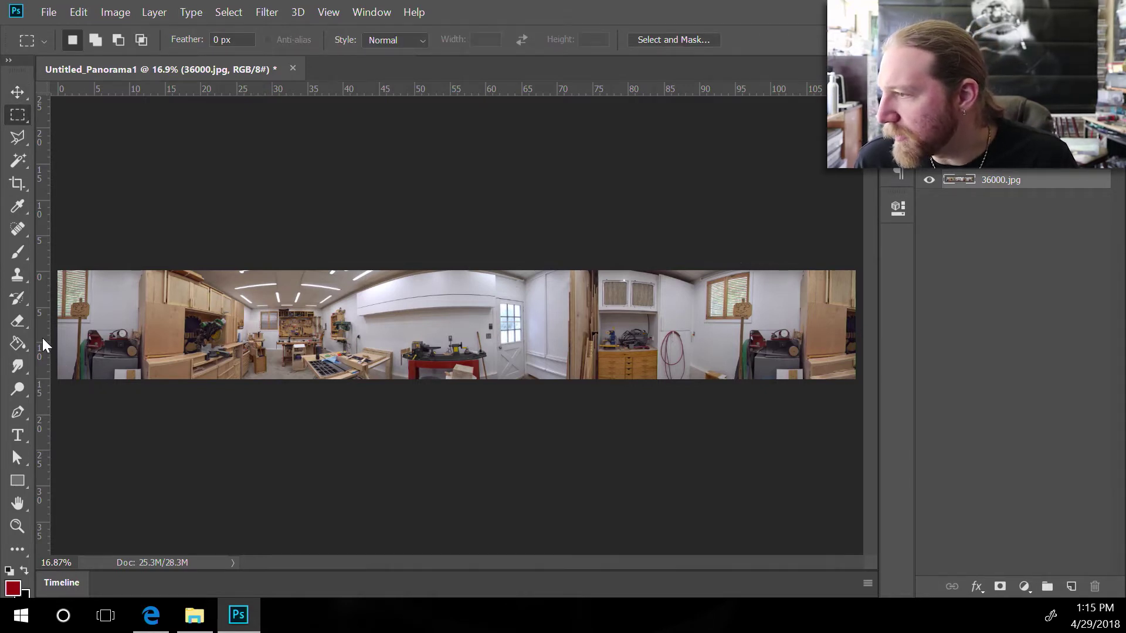
- Place a vertical guide near 12.5 inches and select the panorama's left end up to it
drag(45, 337, 145, 337)
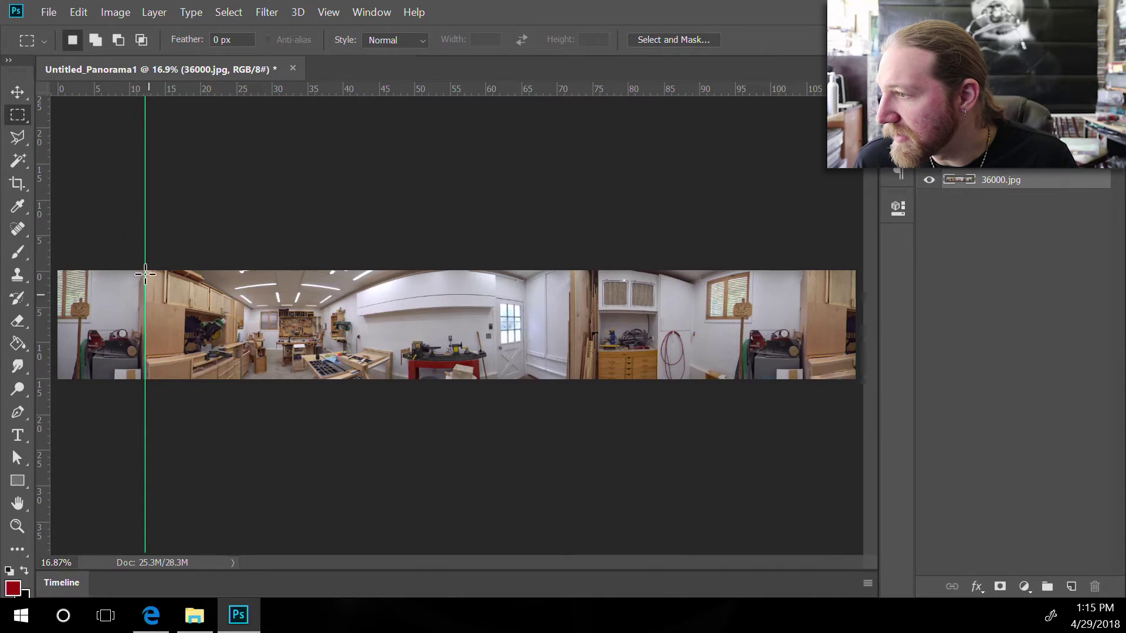
drag(57, 270, 148, 395)
click(148, 395)
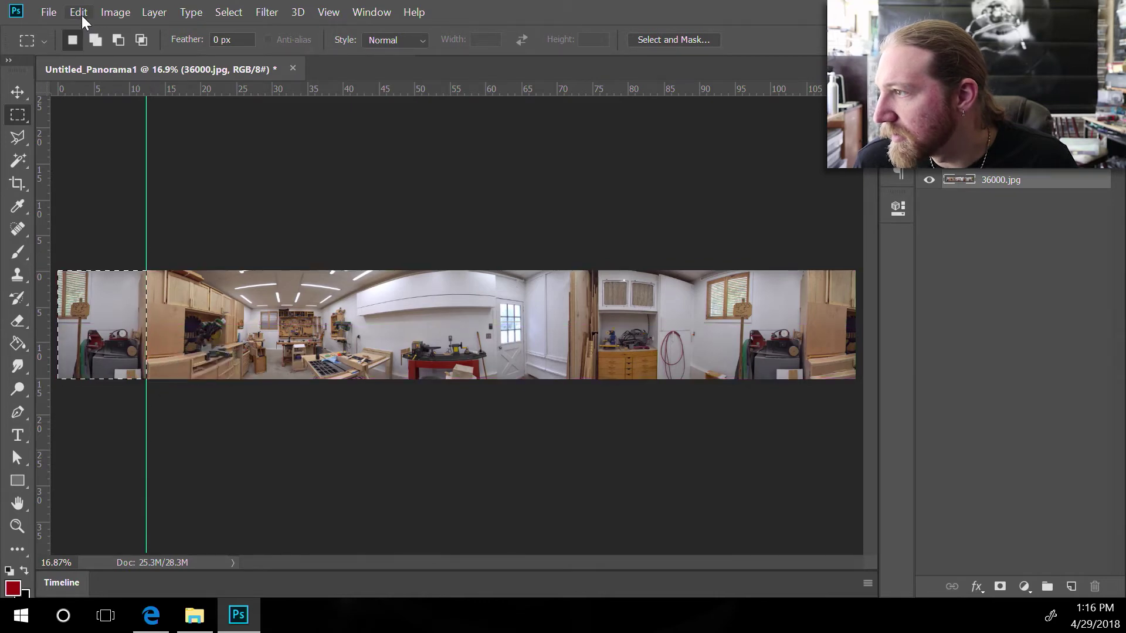
- Copy and paste the left end as Layer 1, then move it to the right end
click(80, 13)
click(135, 122)
click(79, 12)
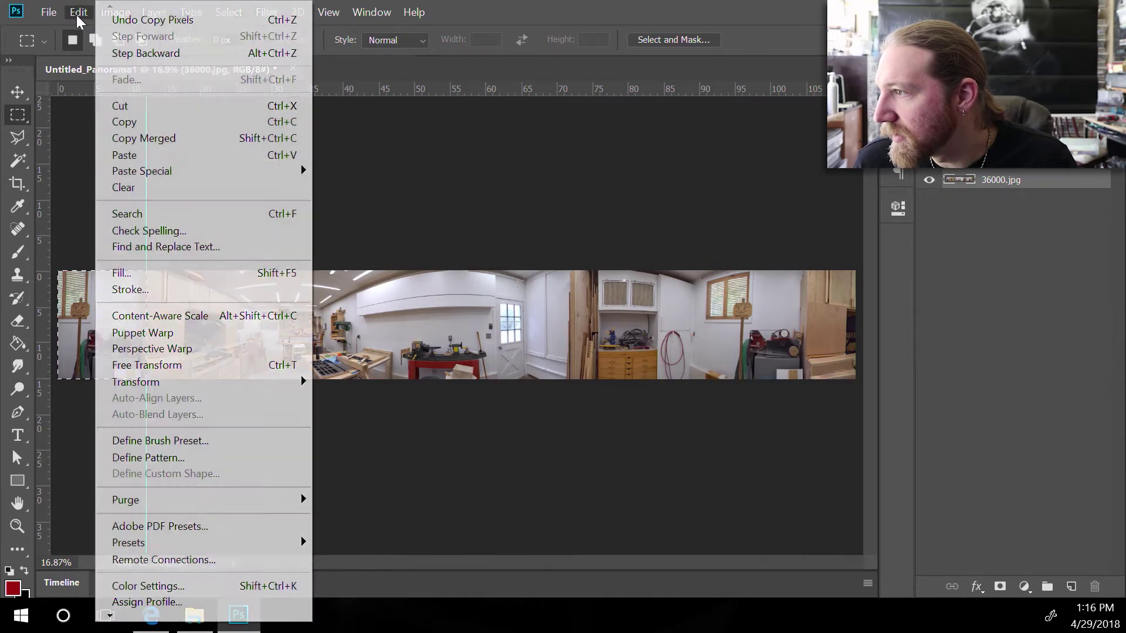
click(117, 155)
key(v)
drag(151, 368, 773, 414)
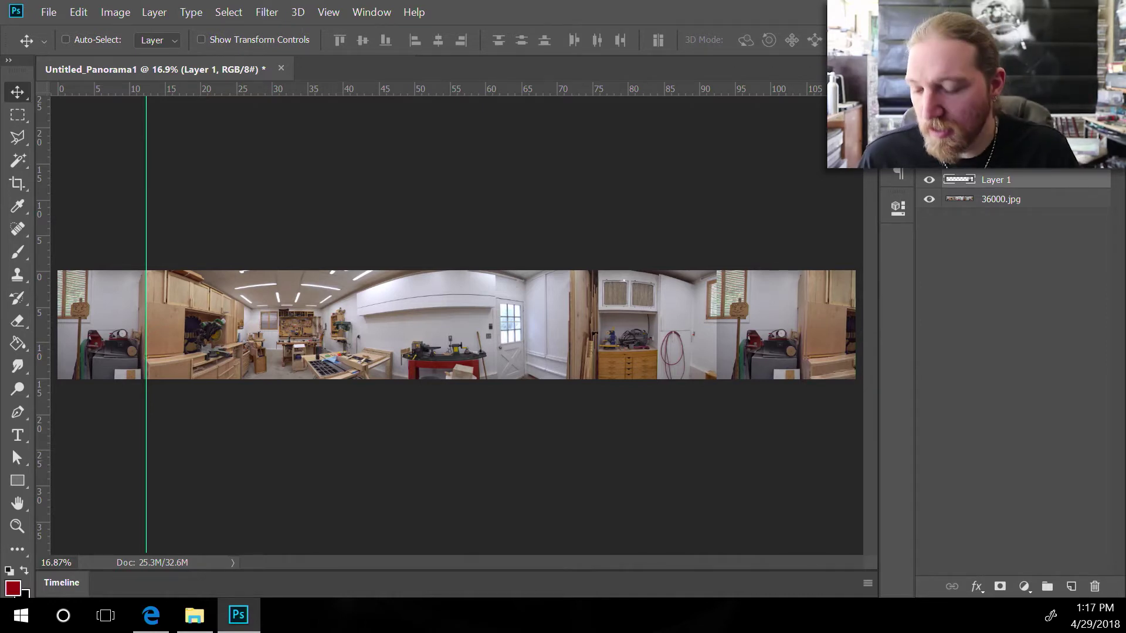
- Nudge Layer 1 into alignment, set it to Difference blending, and zoom on the right end
key(Left)
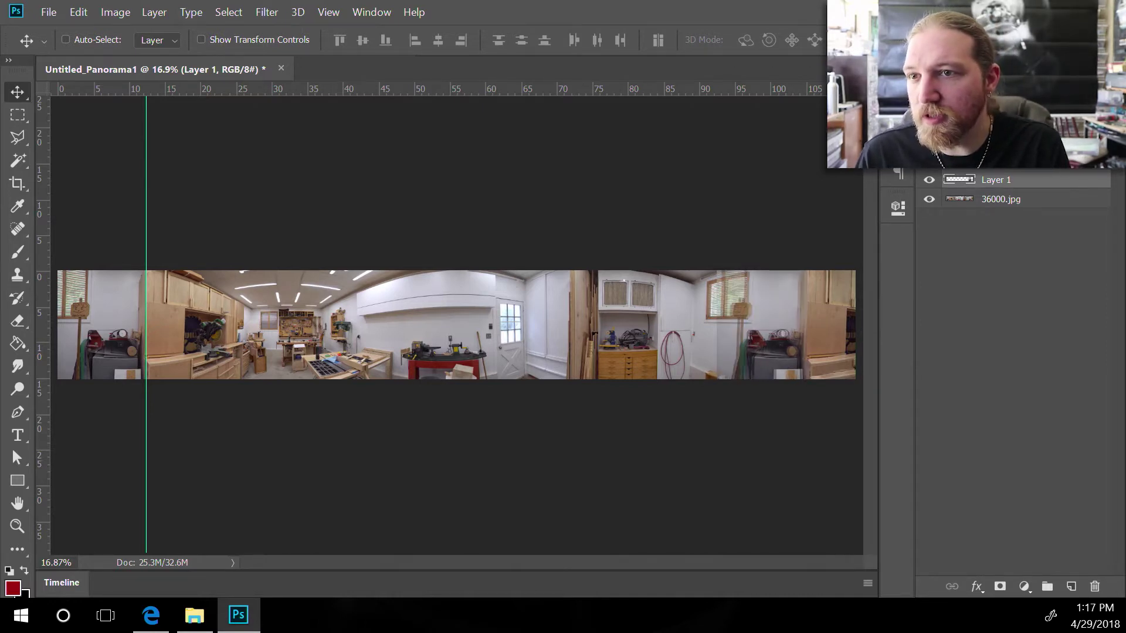
key(Left)
mouse_move(769, 323)
mouse_down()
mouse_move(759, 327)
mouse_move(784, 329)
mouse_up()
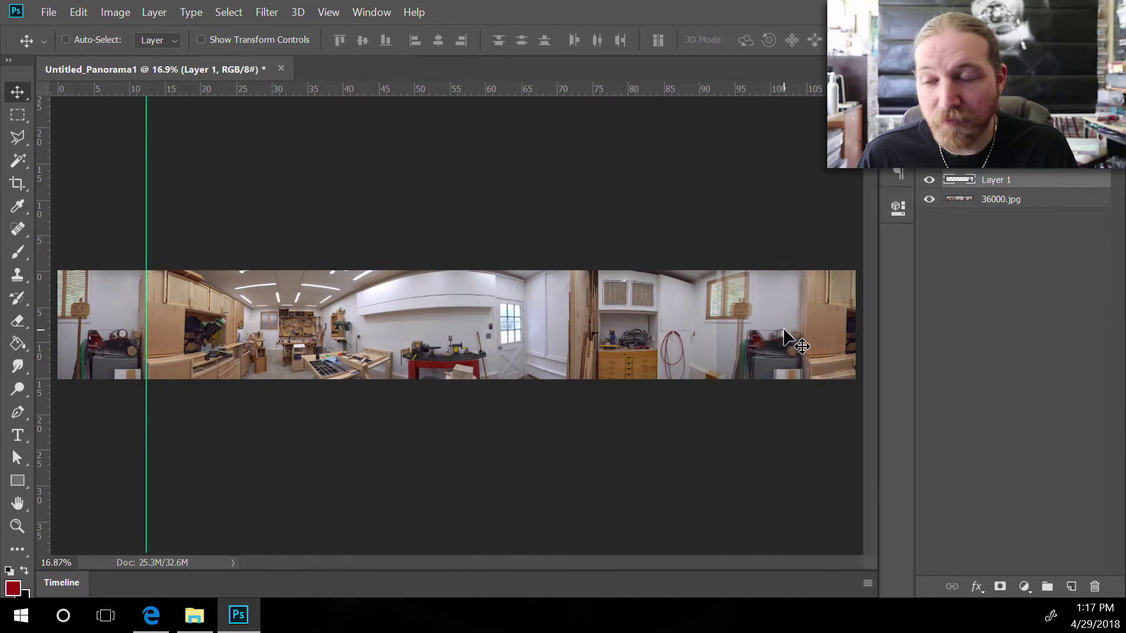
key(5)
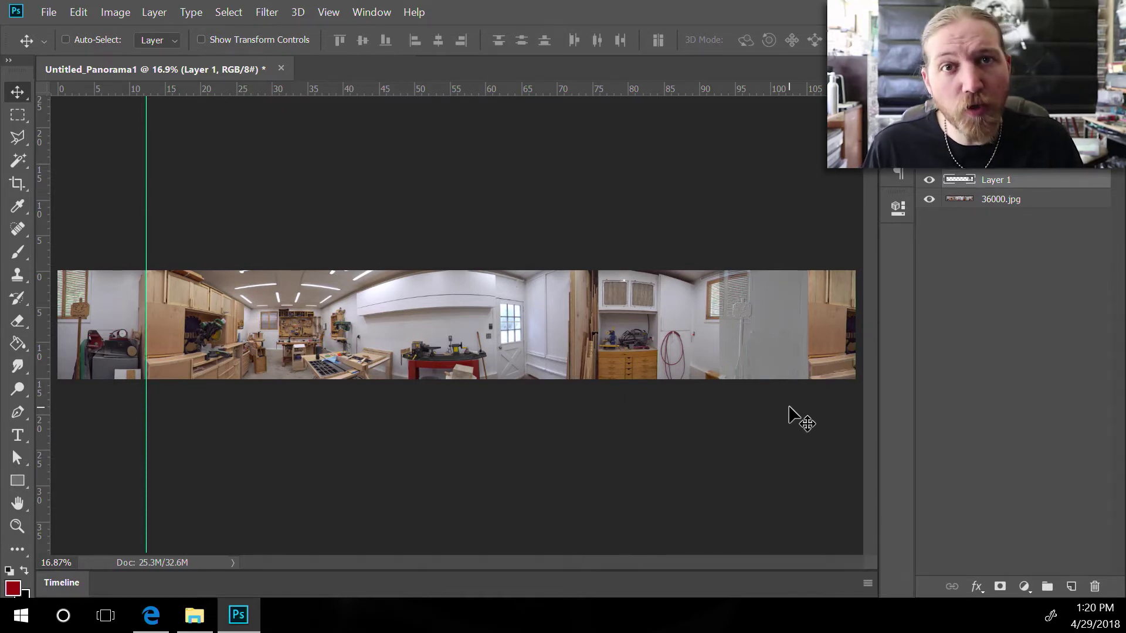
key(z)
click(769, 289)
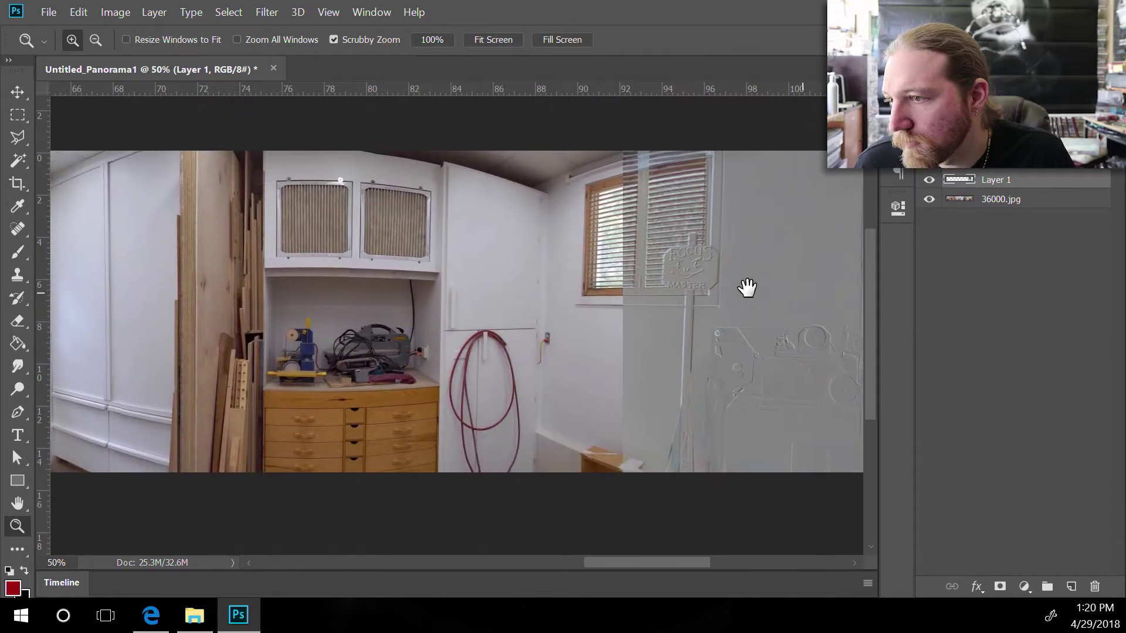
- Zoom into the right-end seam and nudge Layer 1 two pixels left into alignment
scroll(620, 307, right, 3)
click(628, 329)
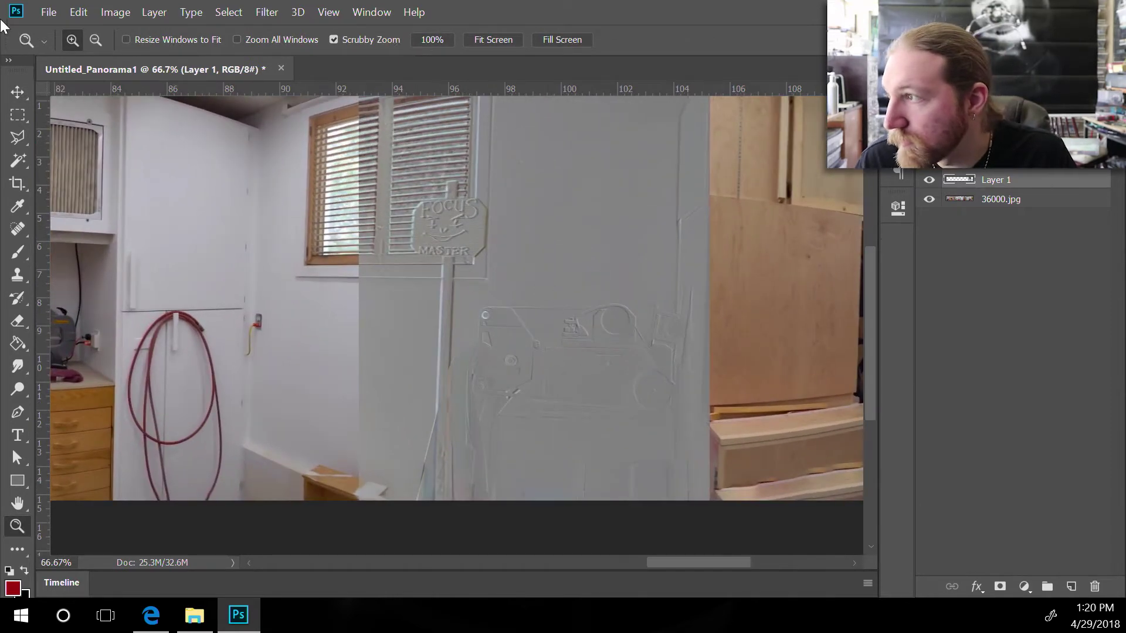
click(17, 98)
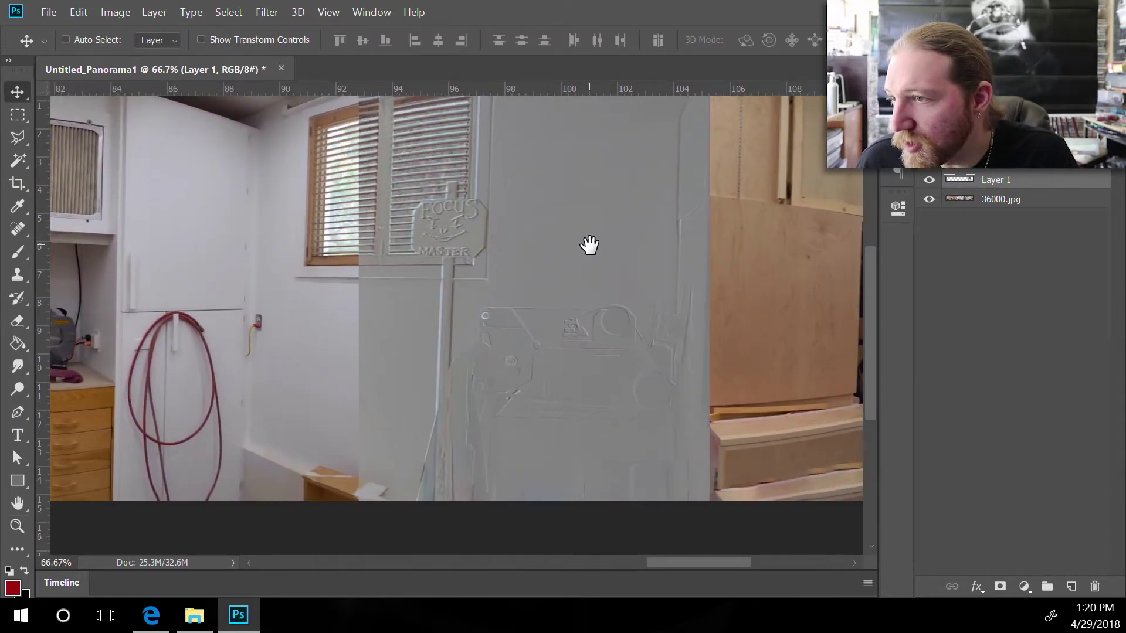
scroll(589, 275, up, 2)
key(Left)
key(Left)
key(Left)
key(Left)
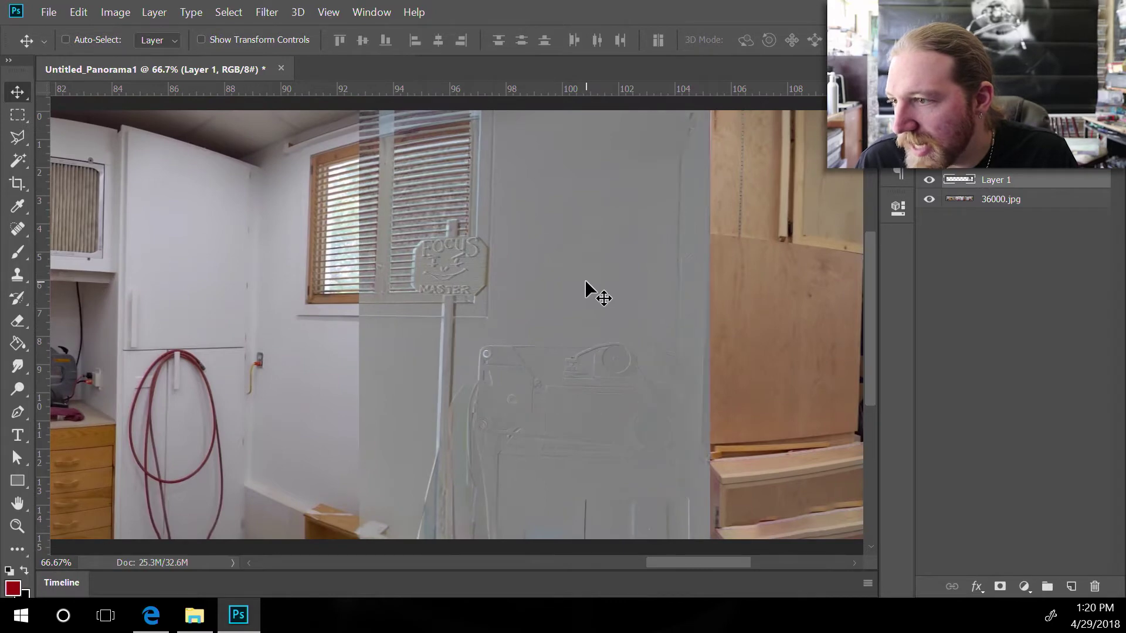
key(Left)
key(Left)
key(Left)
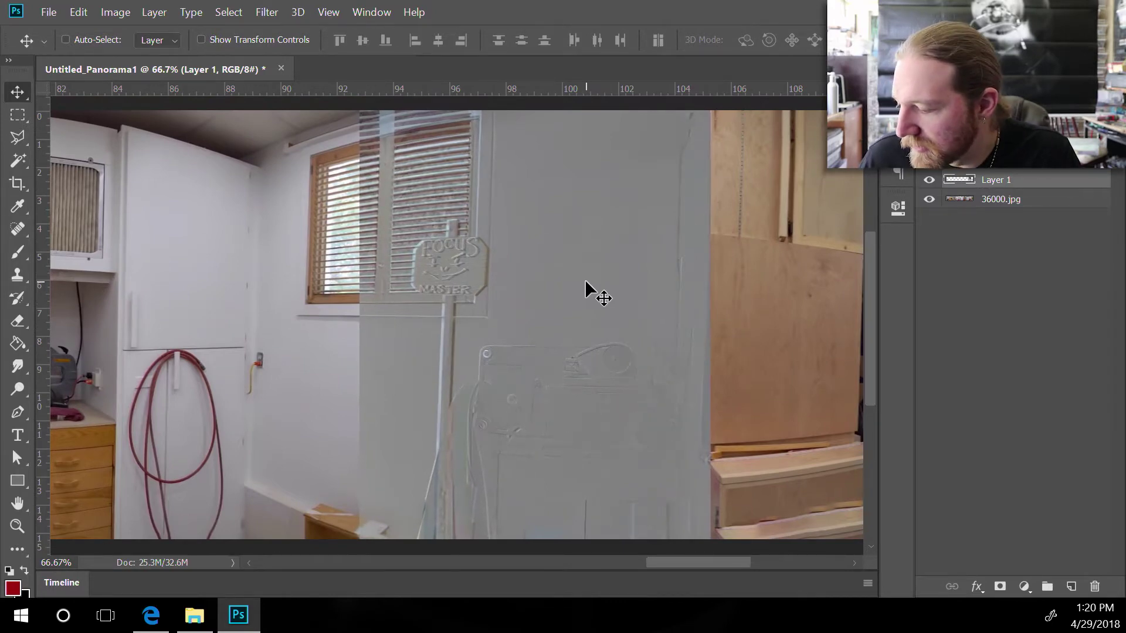
- Narrow Layer 1 to 99.67% width, fine-align it, and reset it to Normal blending
key(ctrl+t)
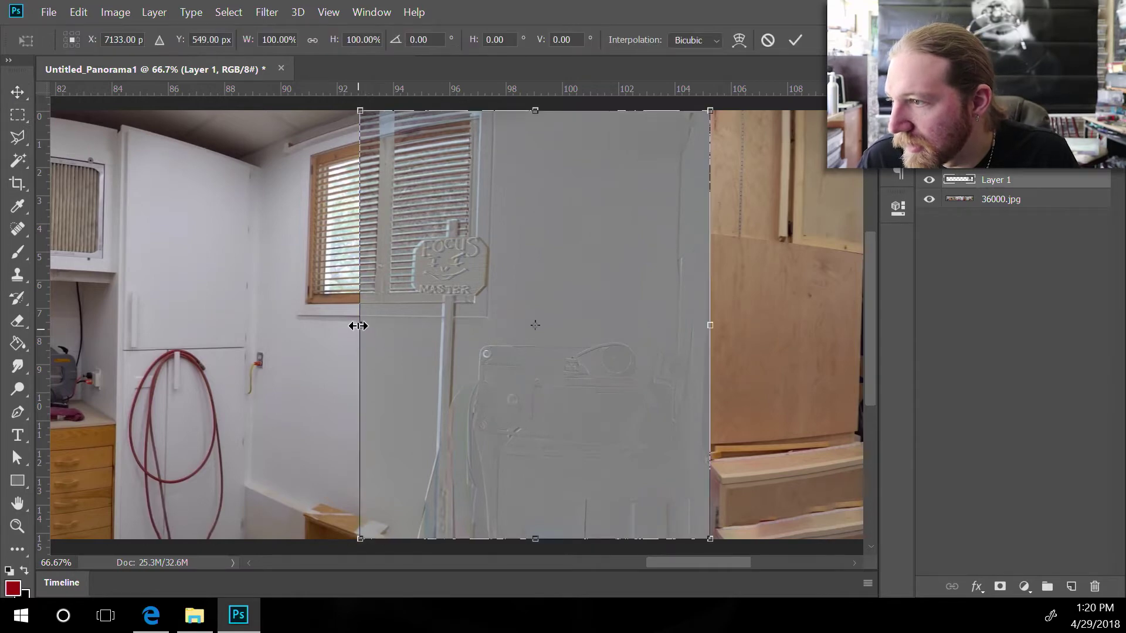
drag(355, 324, 359, 328)
key(Left)
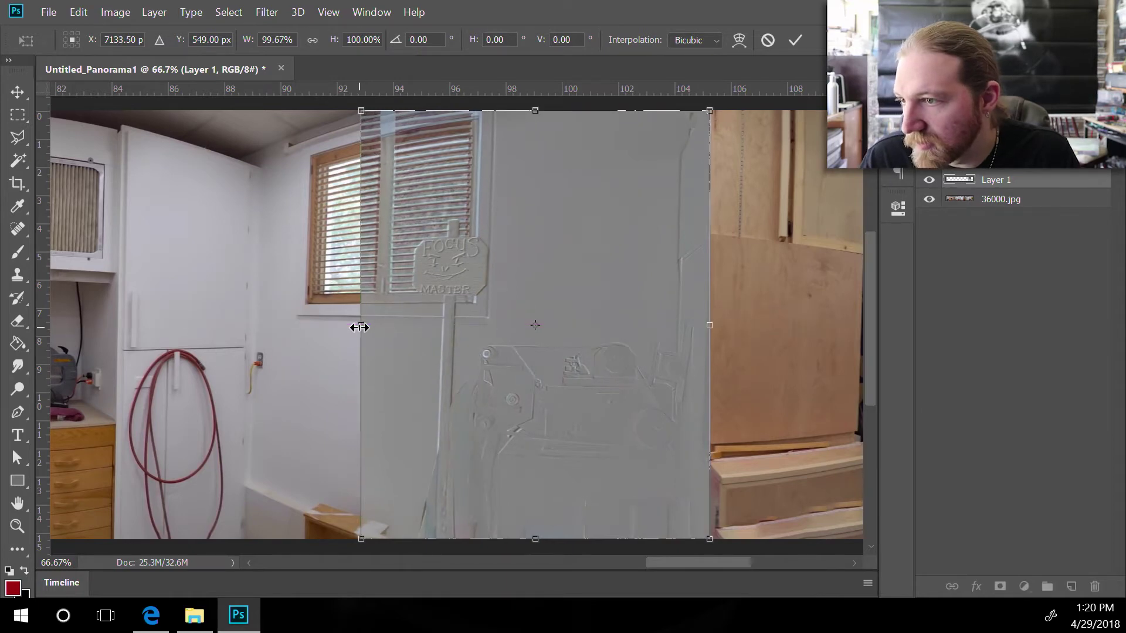
key(Left)
key(Left)
key(Left)
key(Right)
key(Right)
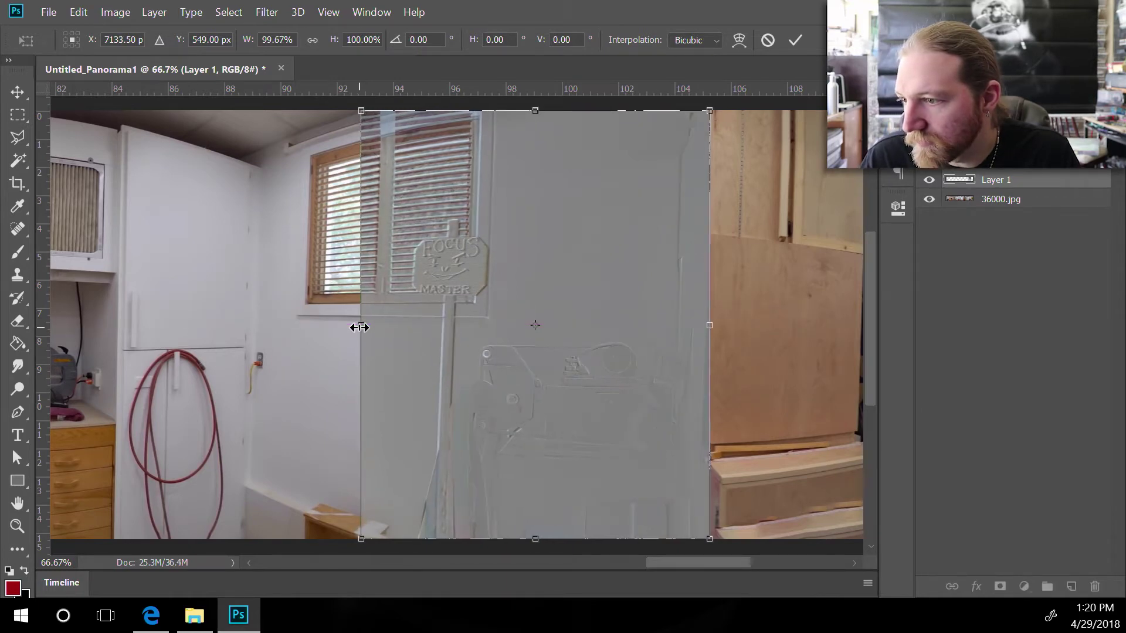
key(Return)
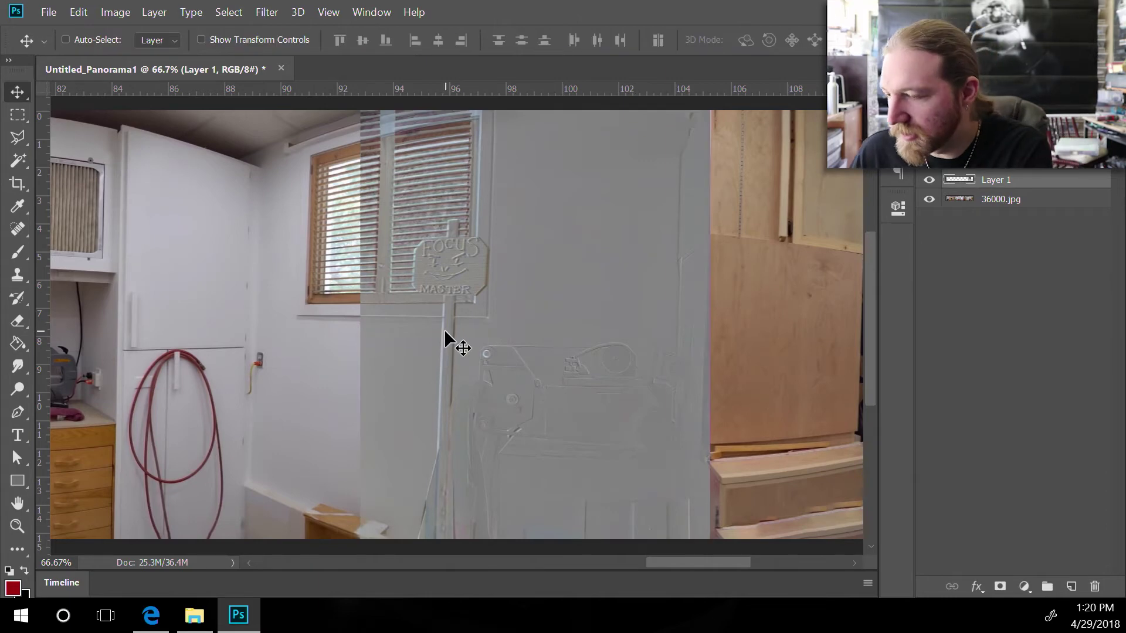
key(shift+alt+n)
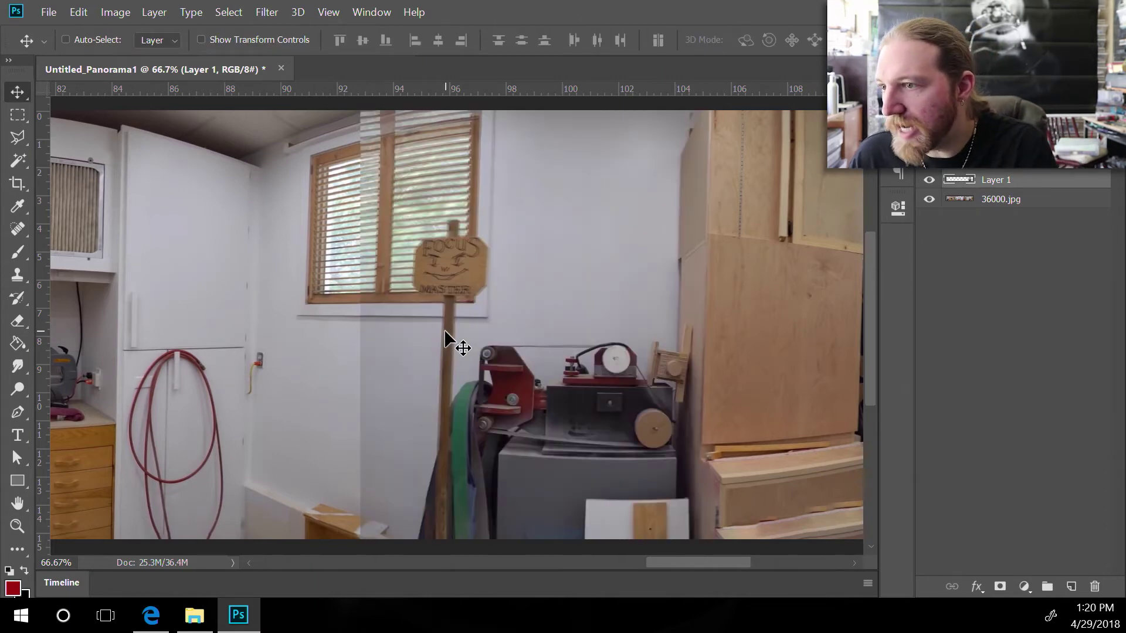
key(0)
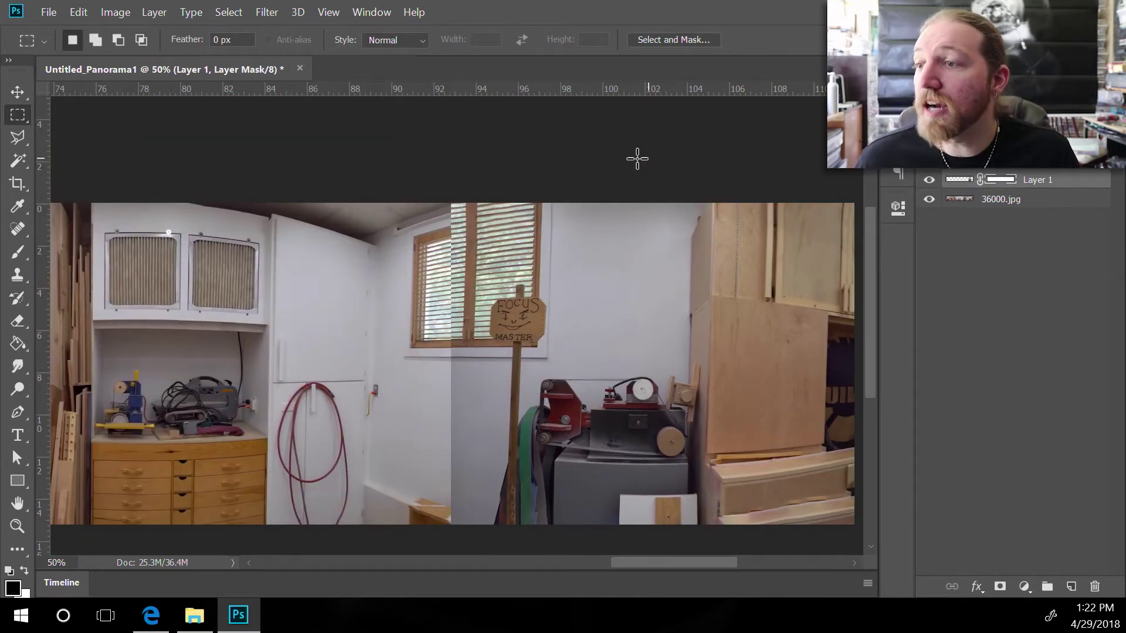
- Gradient-fade Layer 1's mask across the seam with 36000.jpg temporarily hidden
drag(651, 184, 748, 535)
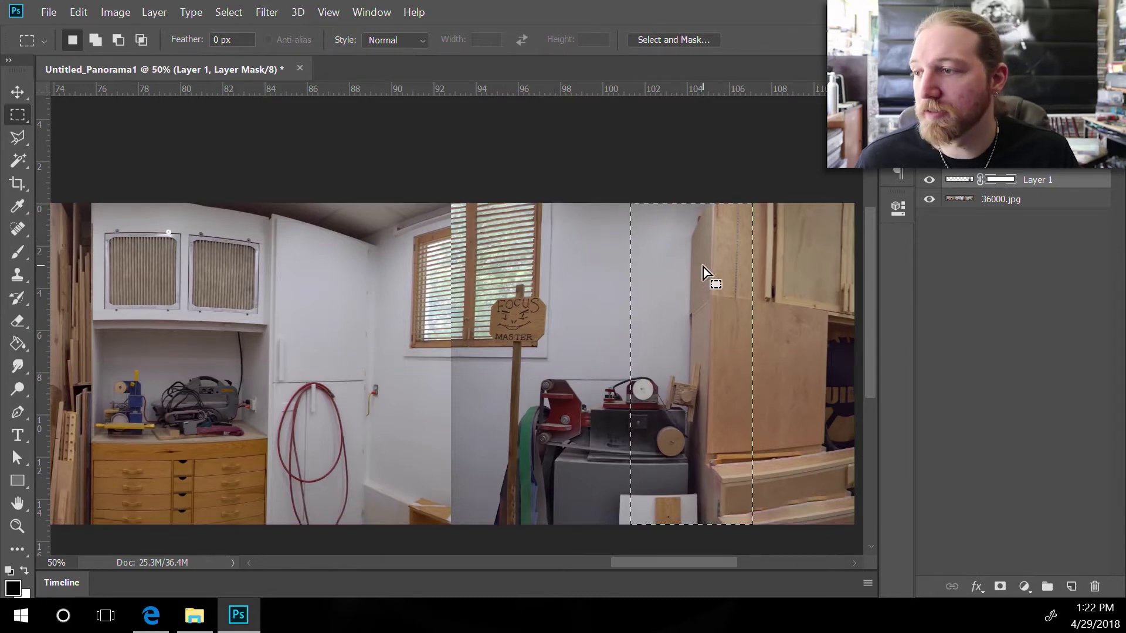
key(ctrl+d)
click(929, 198)
key(g)
drag(428, 350, 639, 349)
click(929, 198)
key(b)
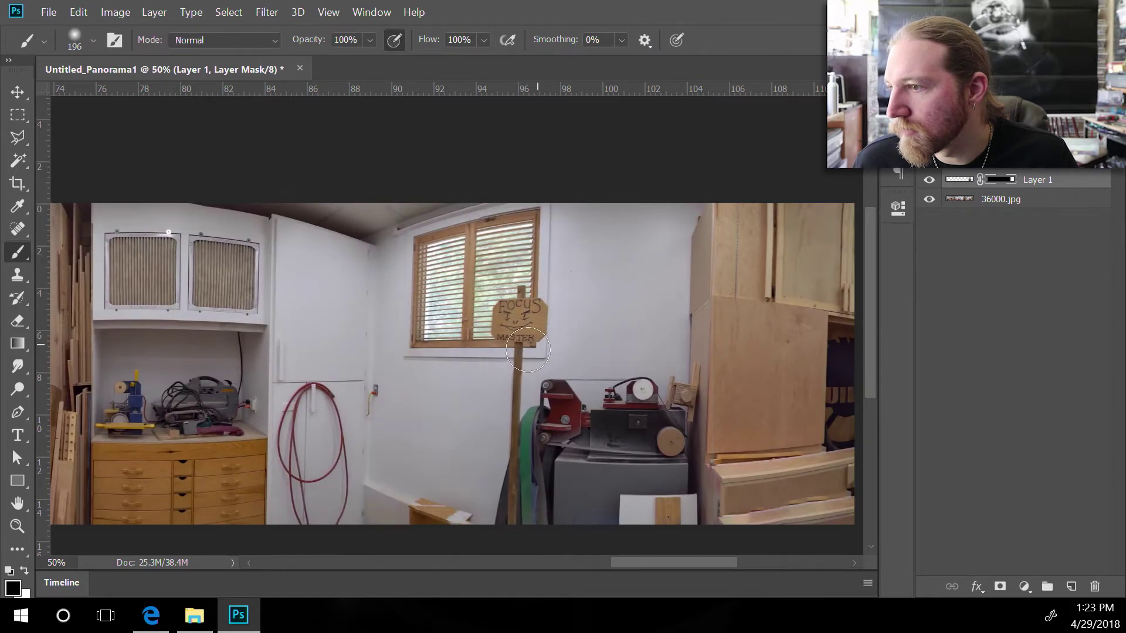
- Fit the whole panorama on screen and marquee it from the top-left corner
key(ctrl+0)
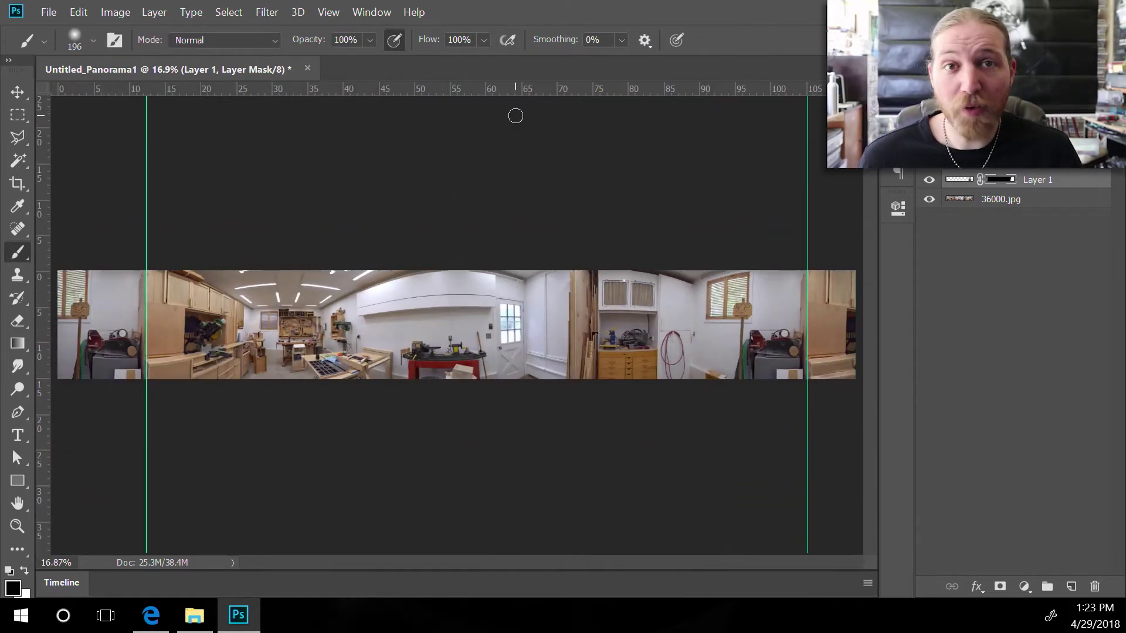
key(m)
mouse_move(146, 266)
mouse_down()
mouse_move(211, 334)
mouse_move(596, 422)
mouse_move(808, 455)
mouse_up()
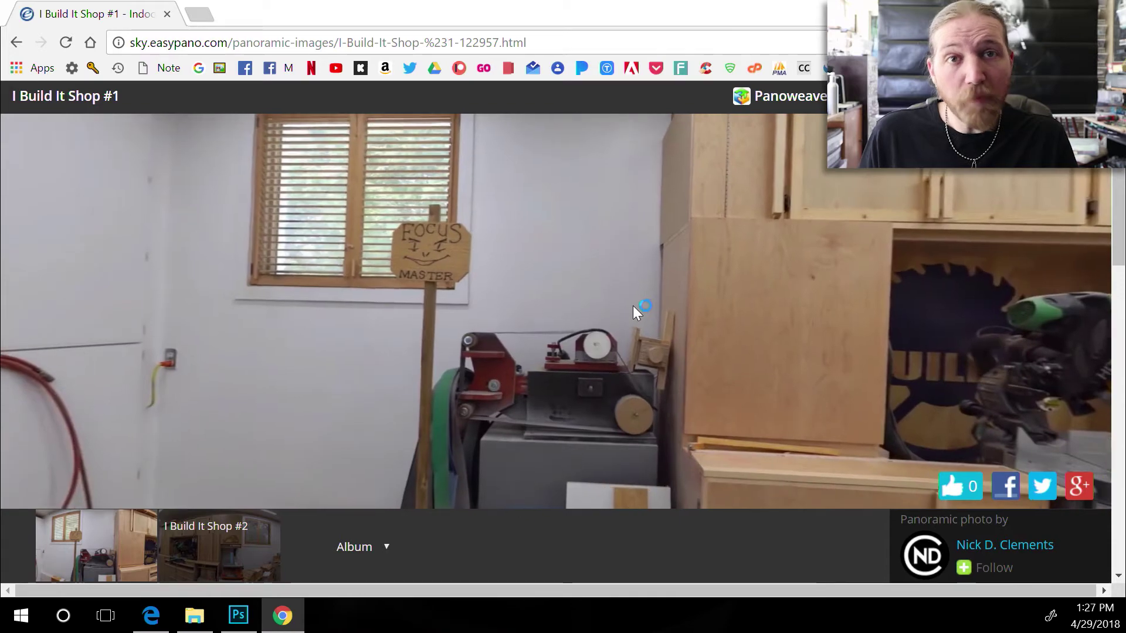
- Pan the 360° shop view toward the drawer cabinet, then the window and grinder
drag(706, 297, 141, 343)
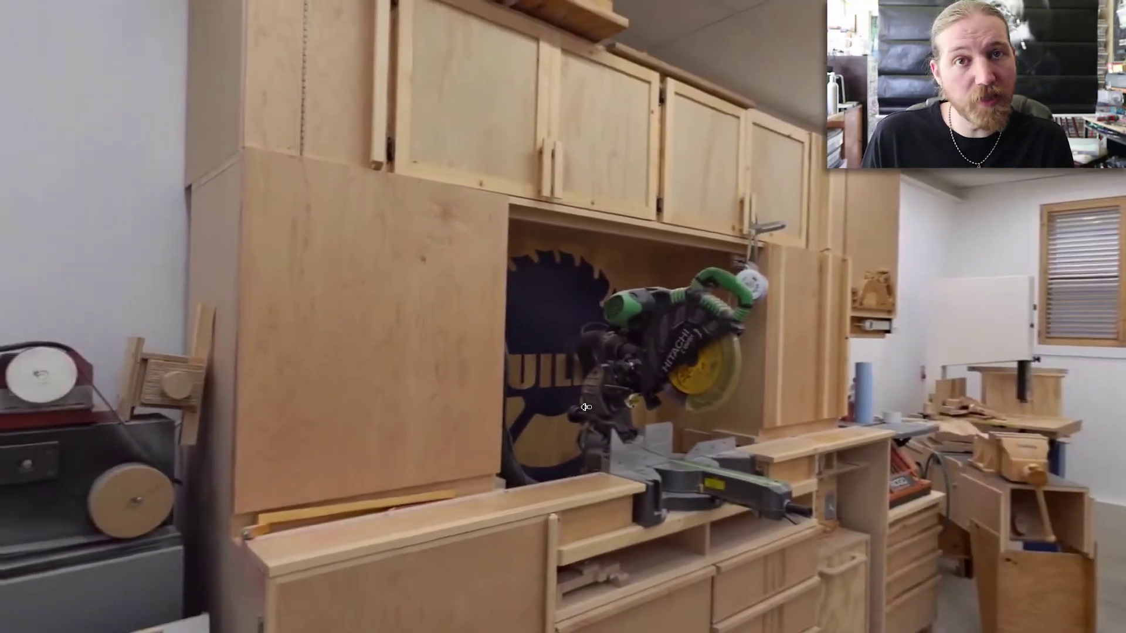
drag(684, 417, 454, 386)
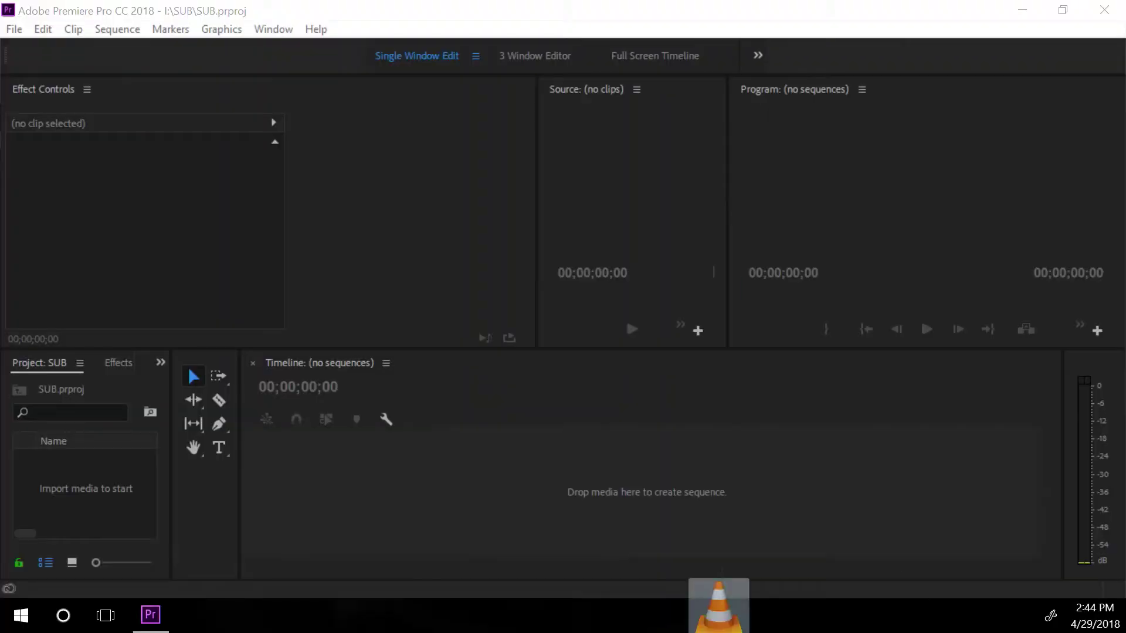
- Import the game recording NINJA1_S001_S001_T039.MOV into the Premiere project
drag(719, 627, 96, 516)
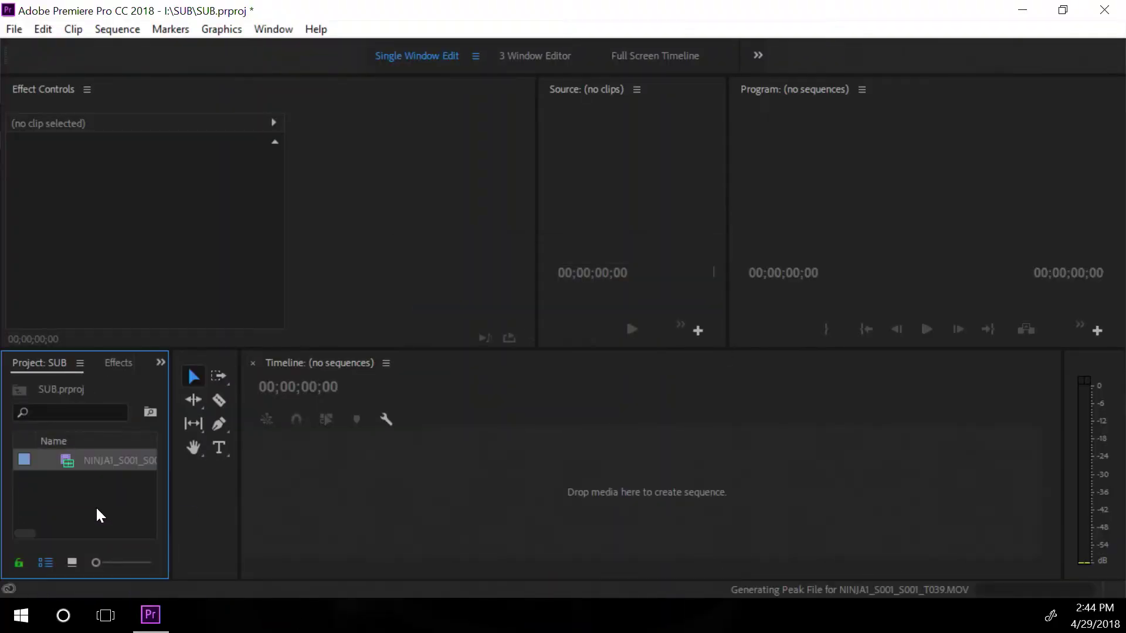
- Create a new sequence from the NINJA1 clip and preview the footage
right_click(115, 456)
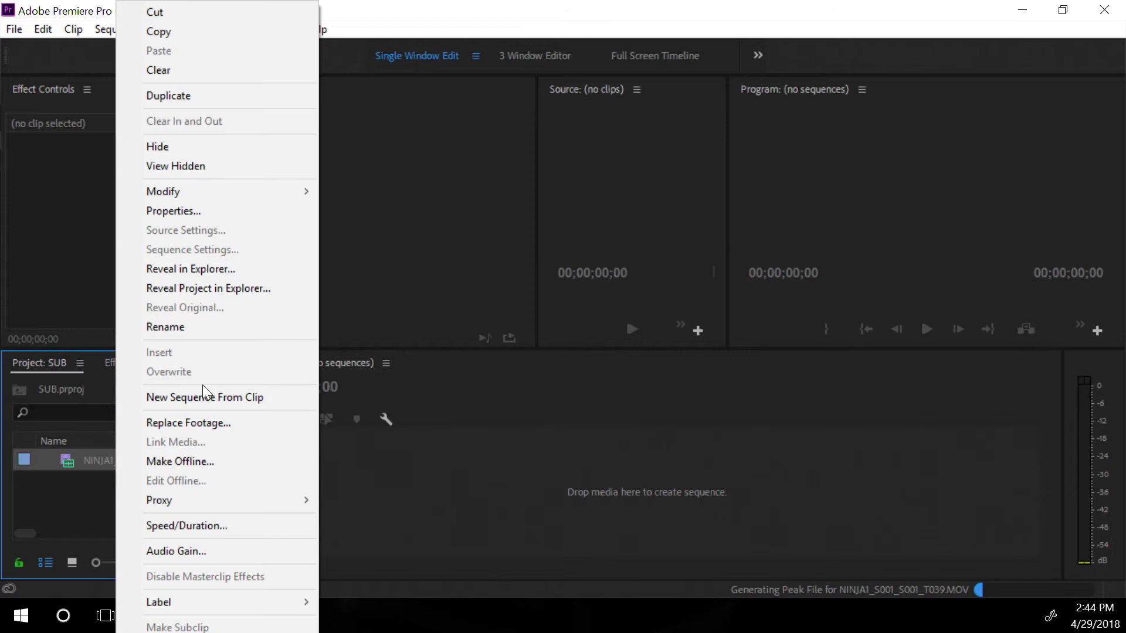
click(215, 398)
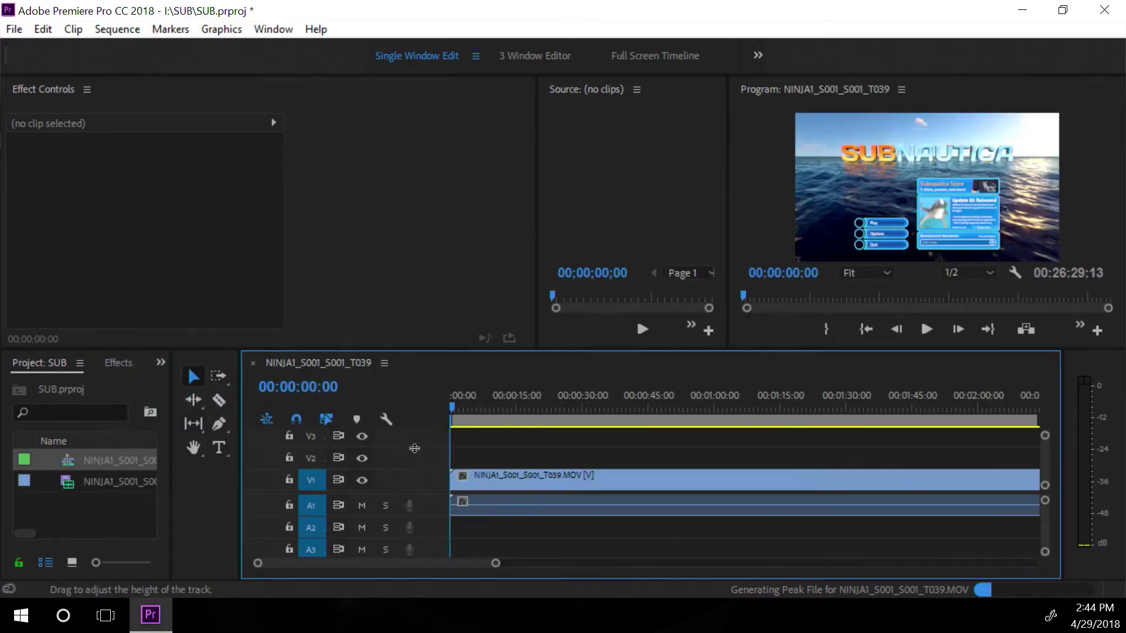
drag(714, 402, 830, 410)
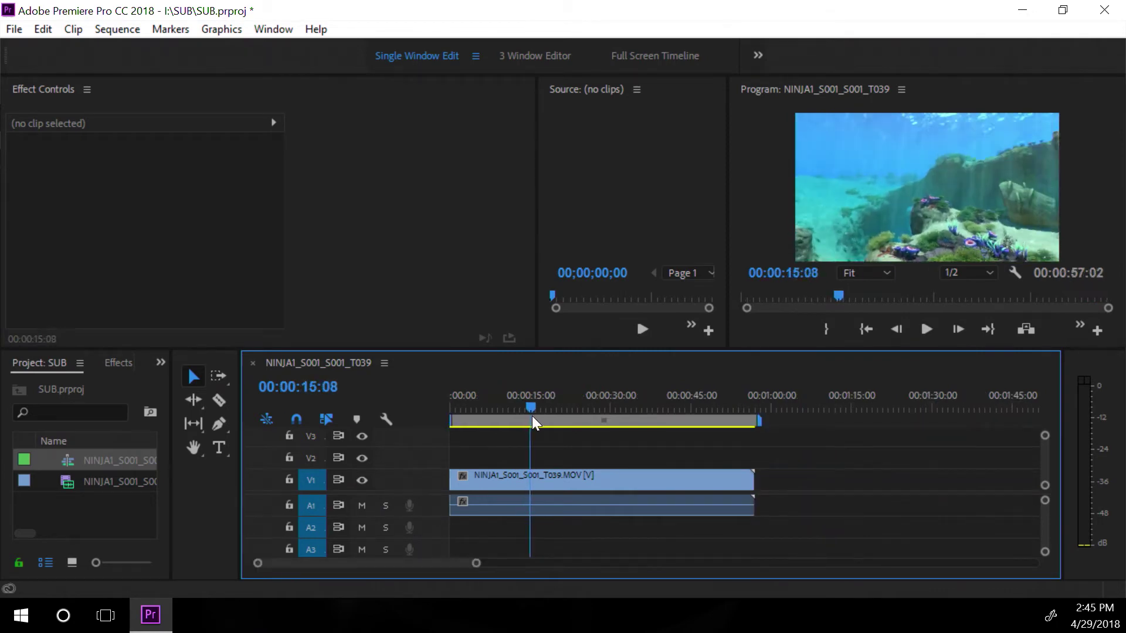
- Trim the clip's end at 16:27 and set its duration to 24 frames
drag(533, 416, 541, 420)
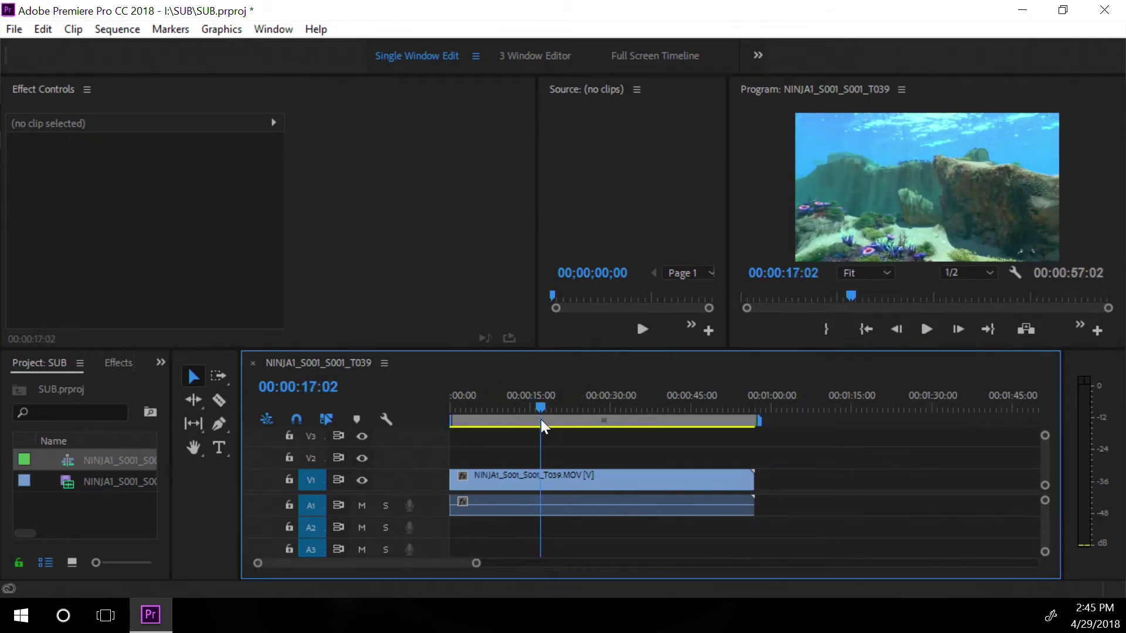
key(shift+Left)
key(w)
right_click(495, 477)
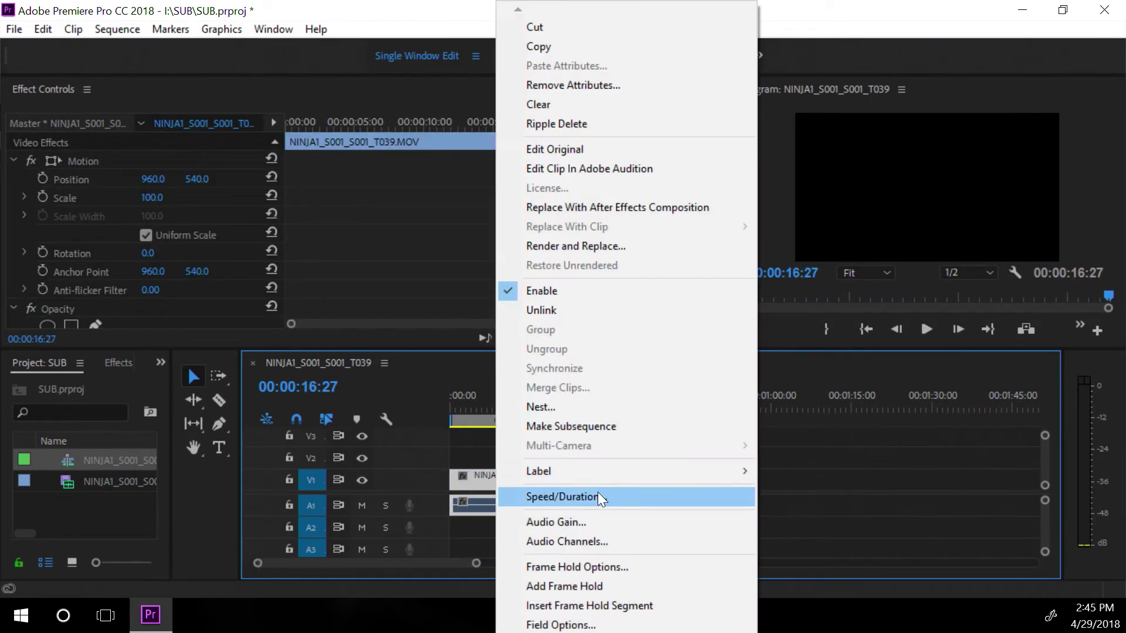
click(597, 492)
text(24)
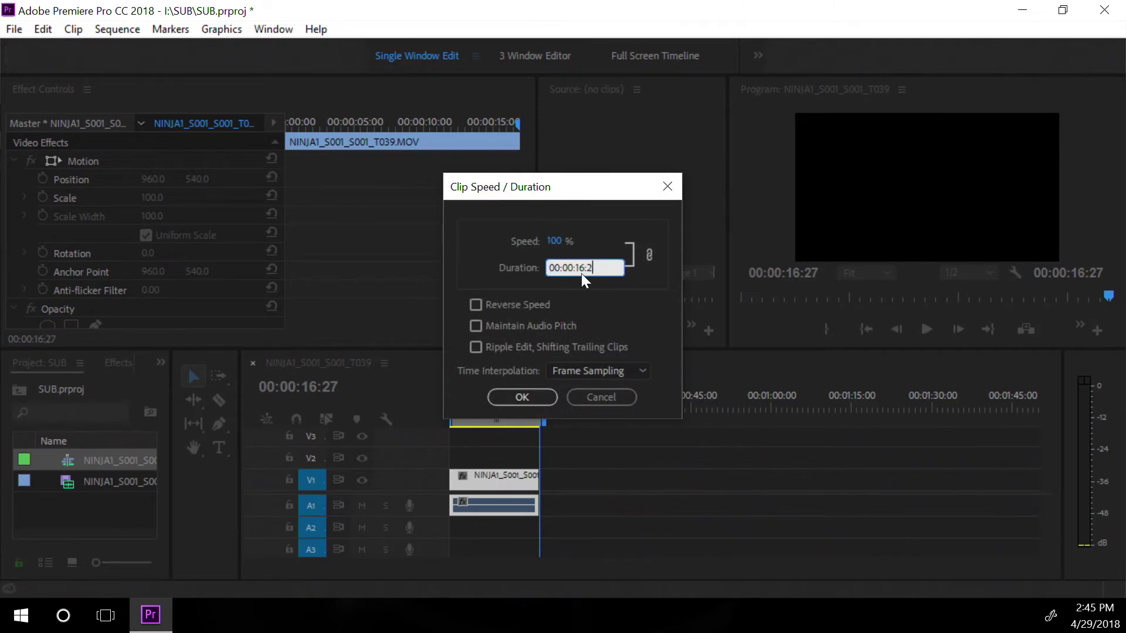
key(Return)
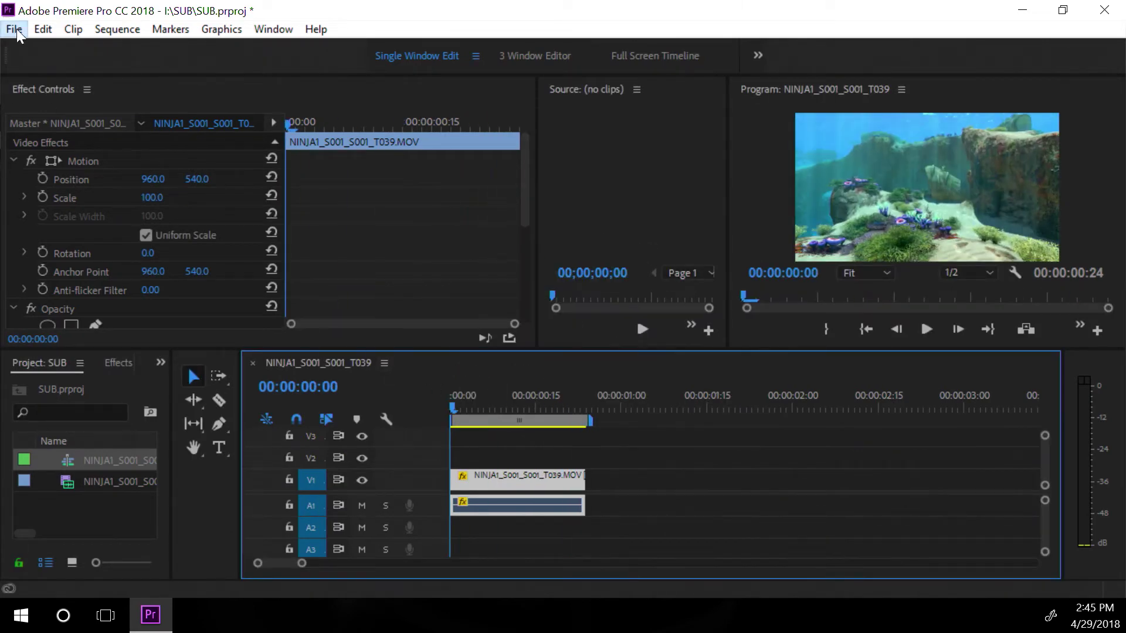
- Open Export Media settings and set the format to JPEG
click(15, 30)
mouse_move(130, 527)
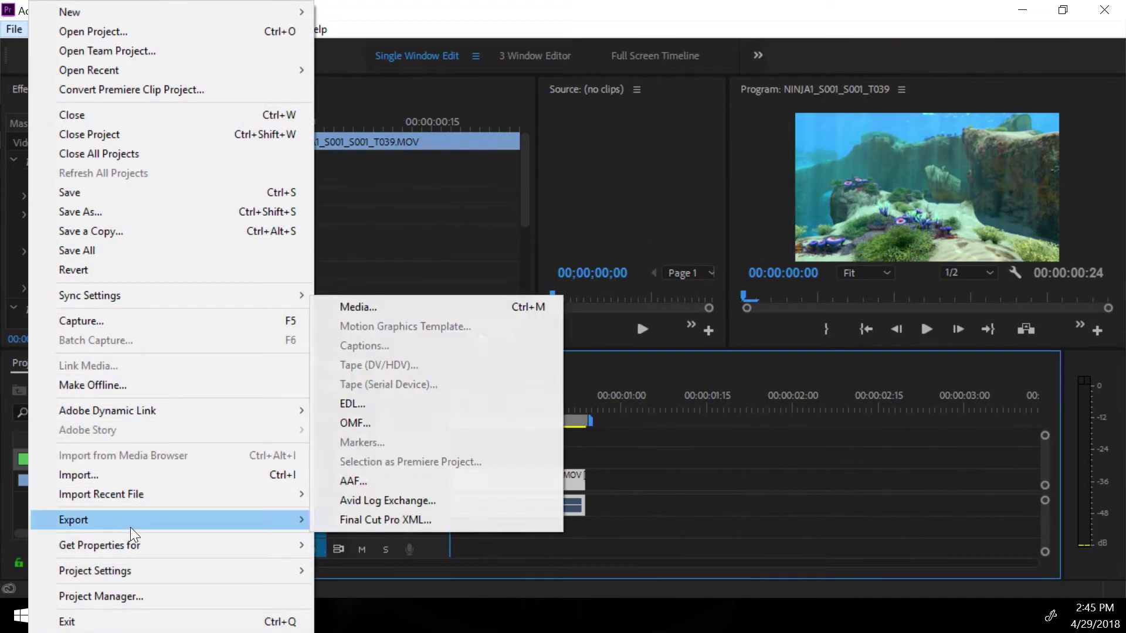
click(413, 307)
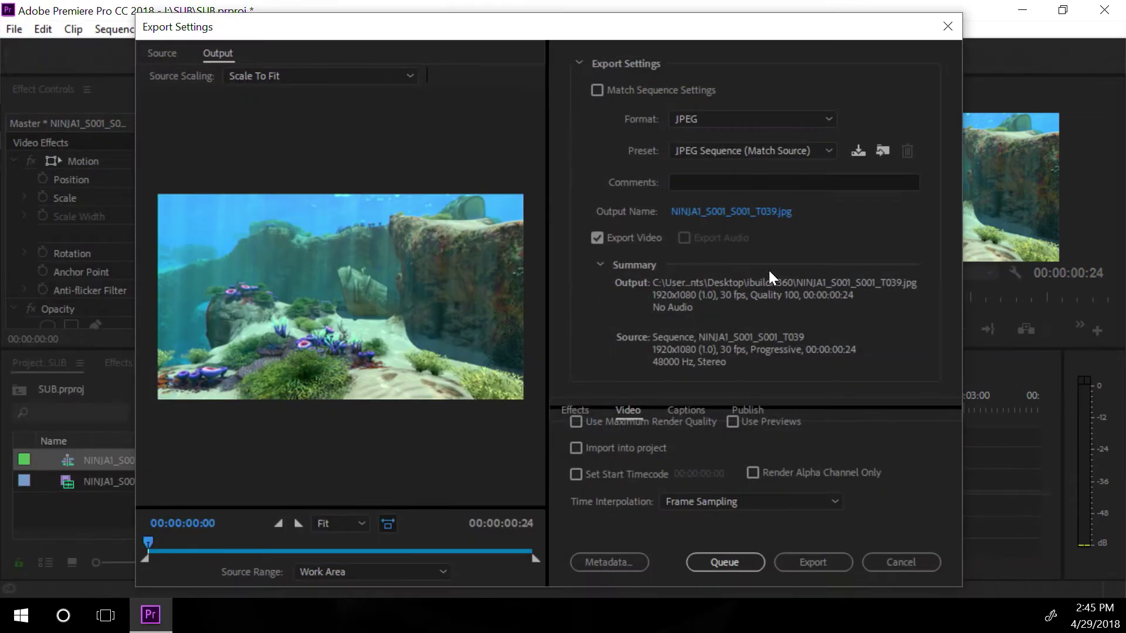
click(749, 119)
click(907, 287)
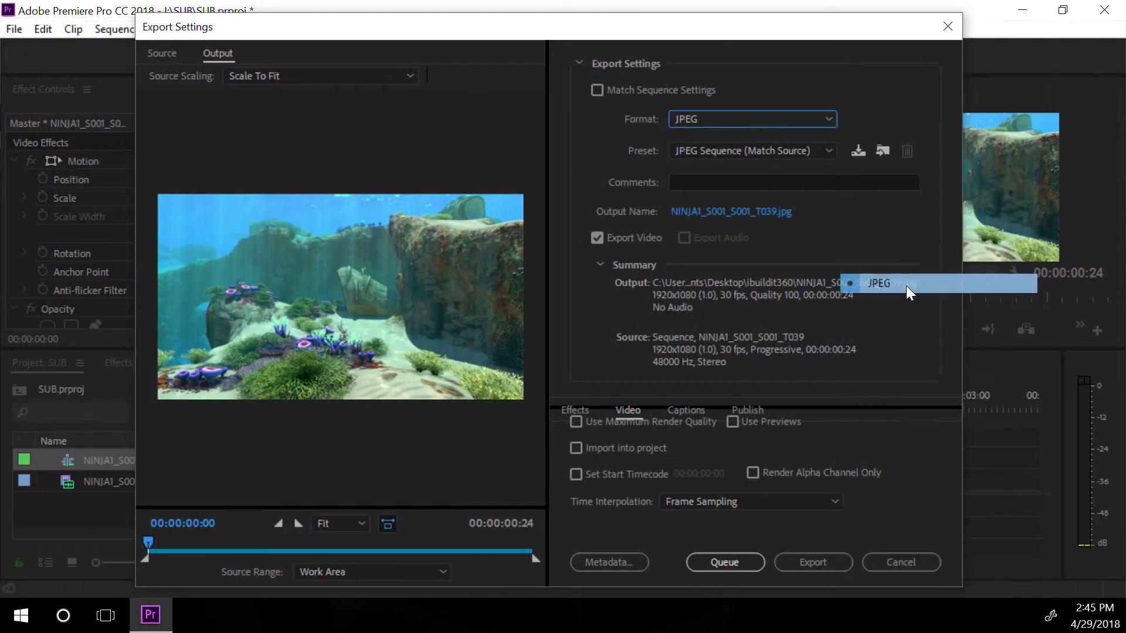
- Name the output sub and export the JPEG sequence
click(738, 212)
text(suib)
key(BackSpace)
key(BackSpace)
text(b)
click(856, 569)
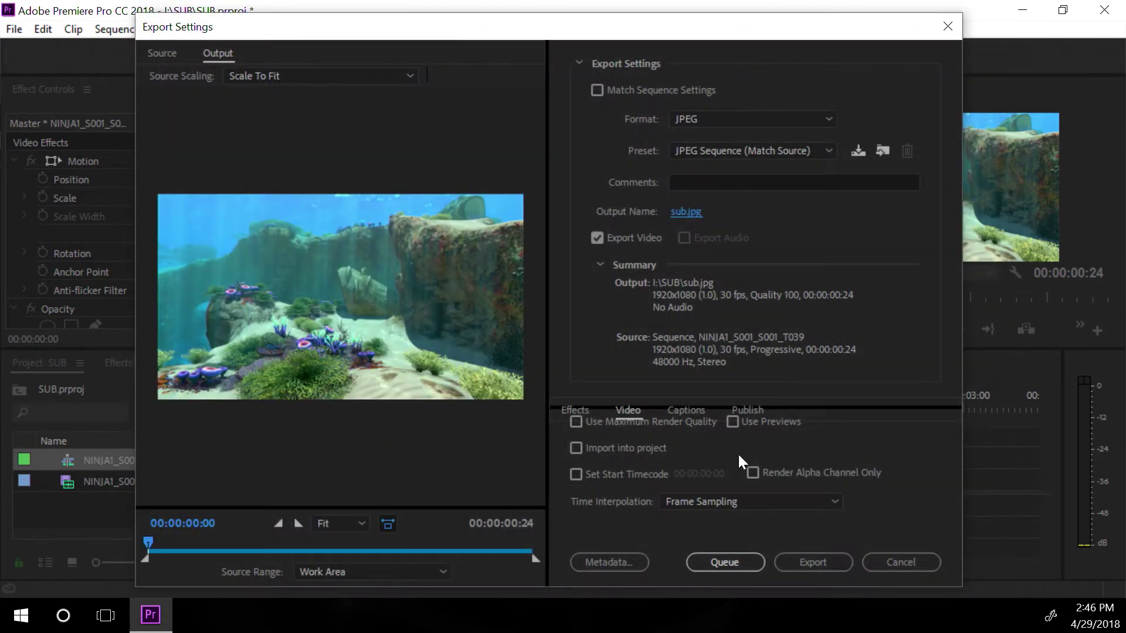
click(818, 565)
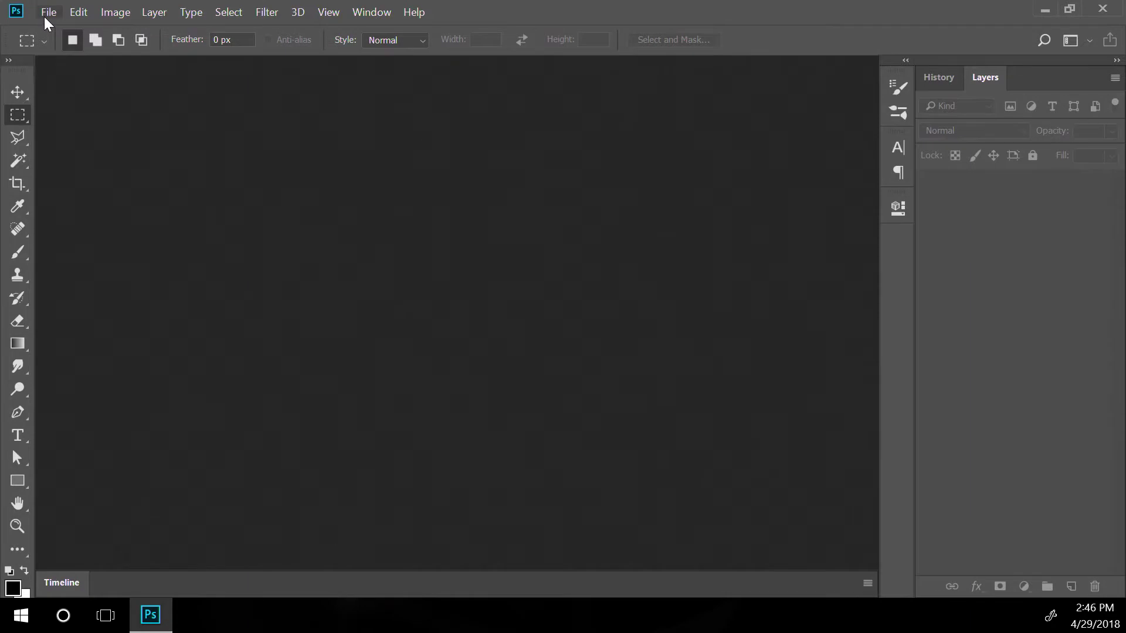
click(46, 18)
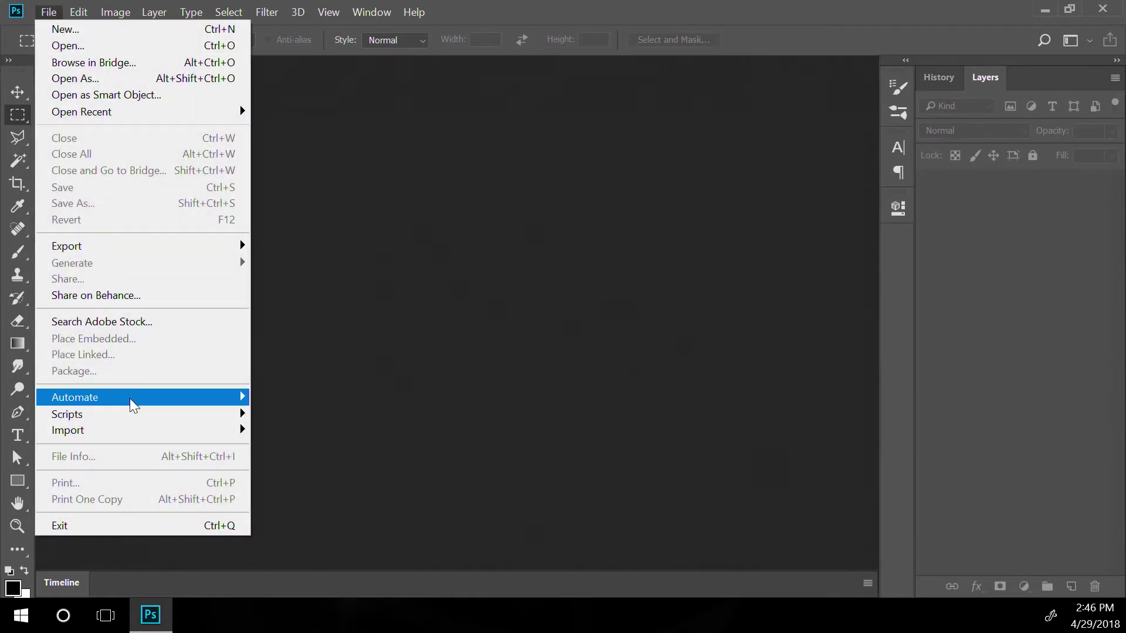
- Photomerge frames sub00.jpg through sub23.jpg with the Cylindrical layout
mouse_move(125, 395)
click(324, 399)
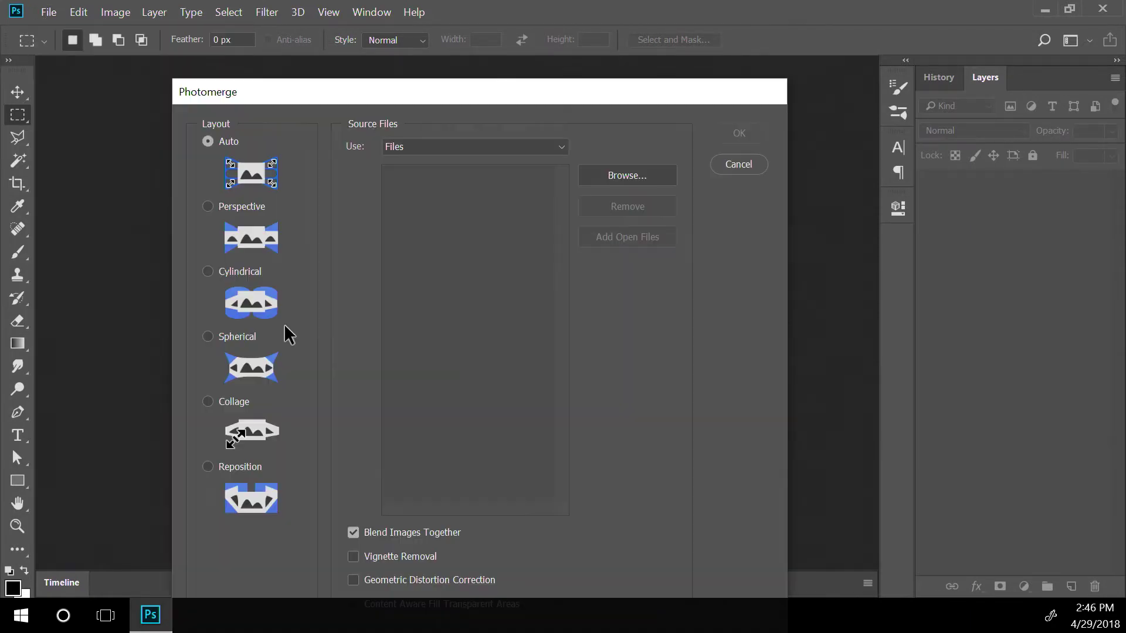
click(638, 180)
click(853, 145)
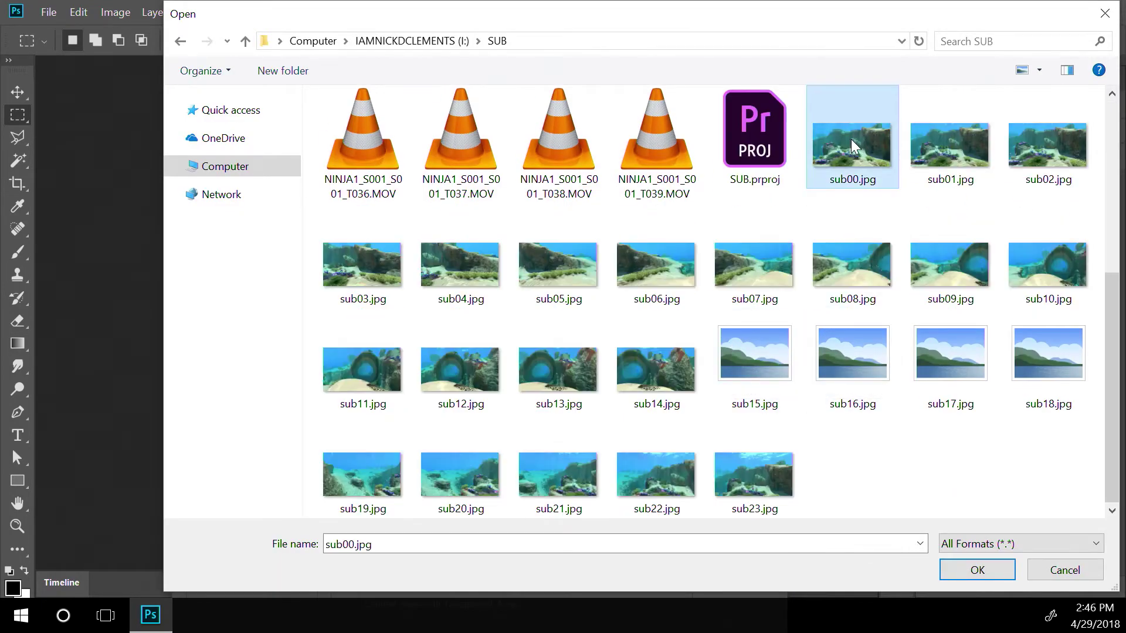
shift+click(747, 469)
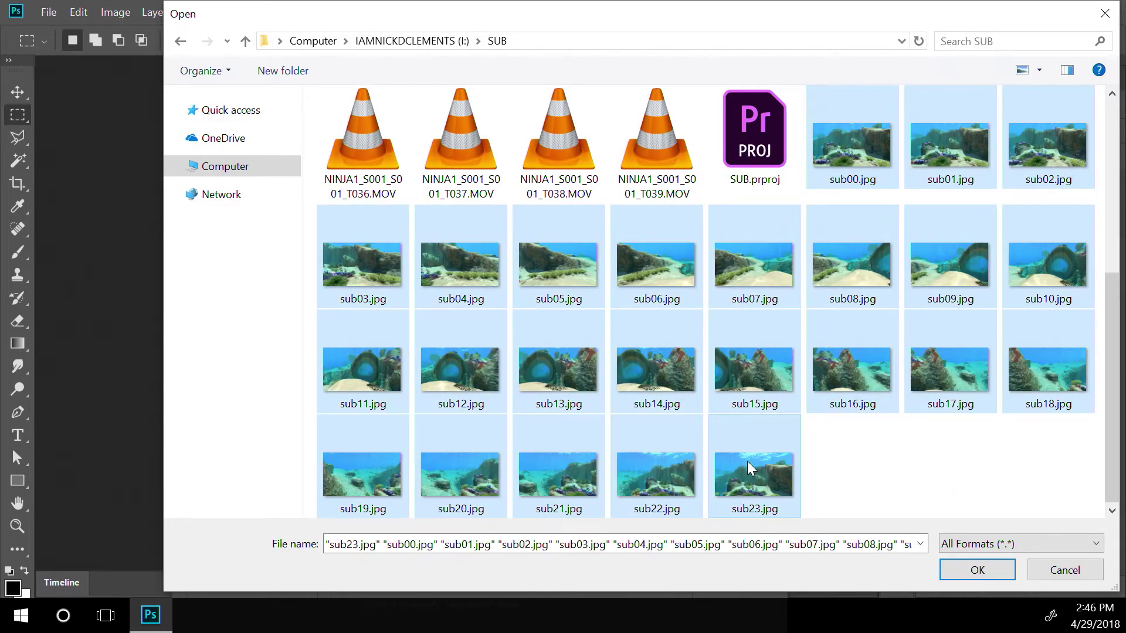
click(983, 577)
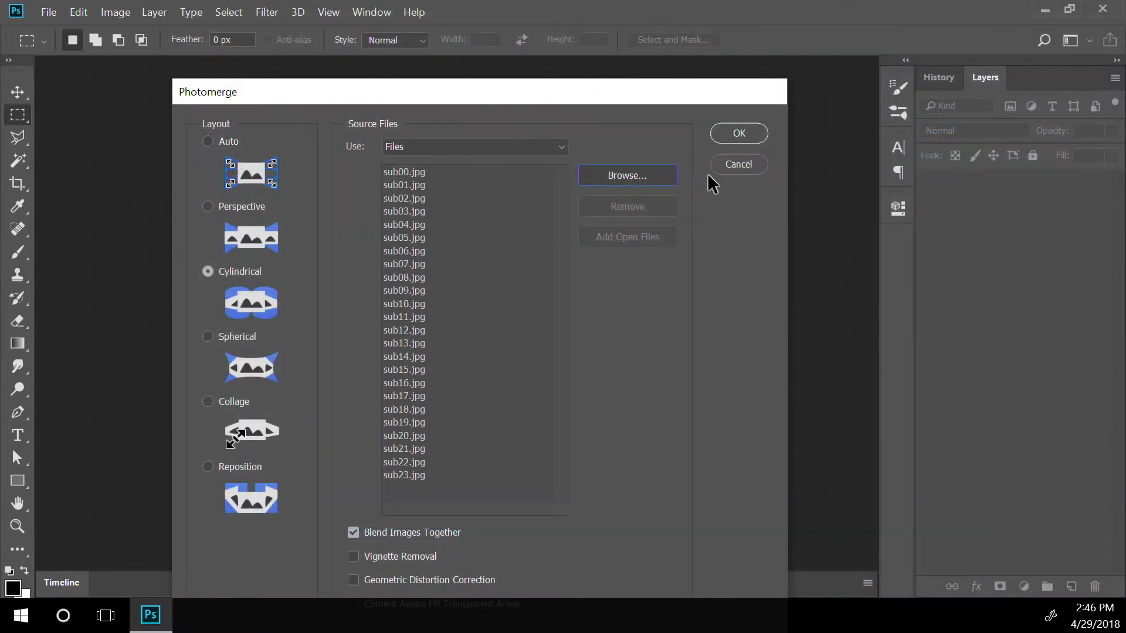
click(738, 135)
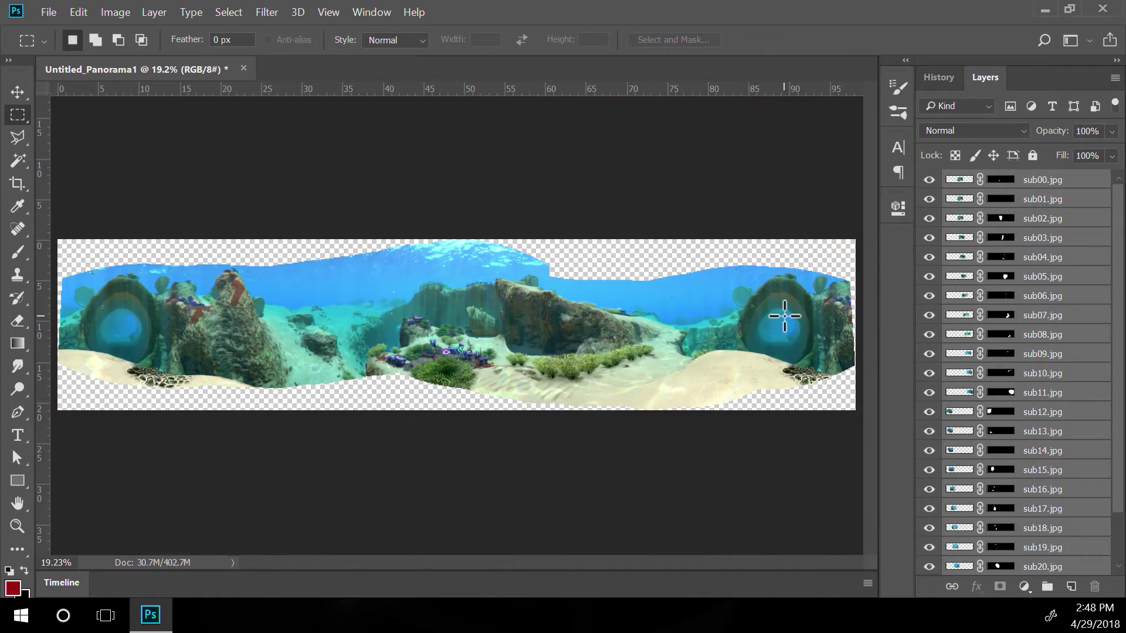
- Merge all visible layers and select the transparent area around the panorama
key(w)
click(154, 12)
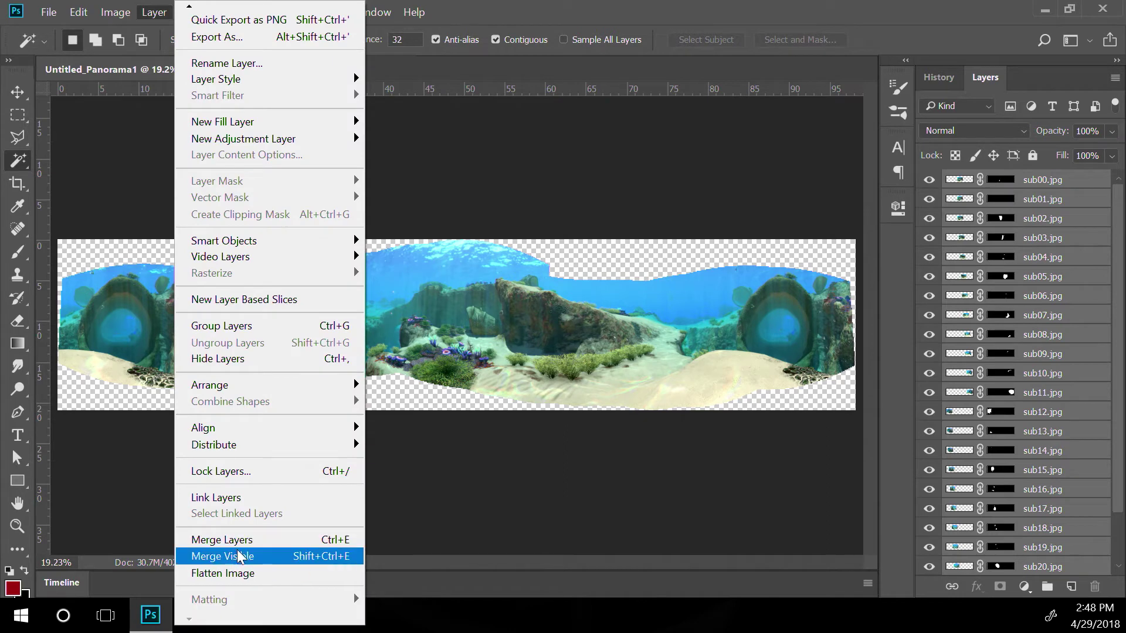
click(239, 556)
click(578, 261)
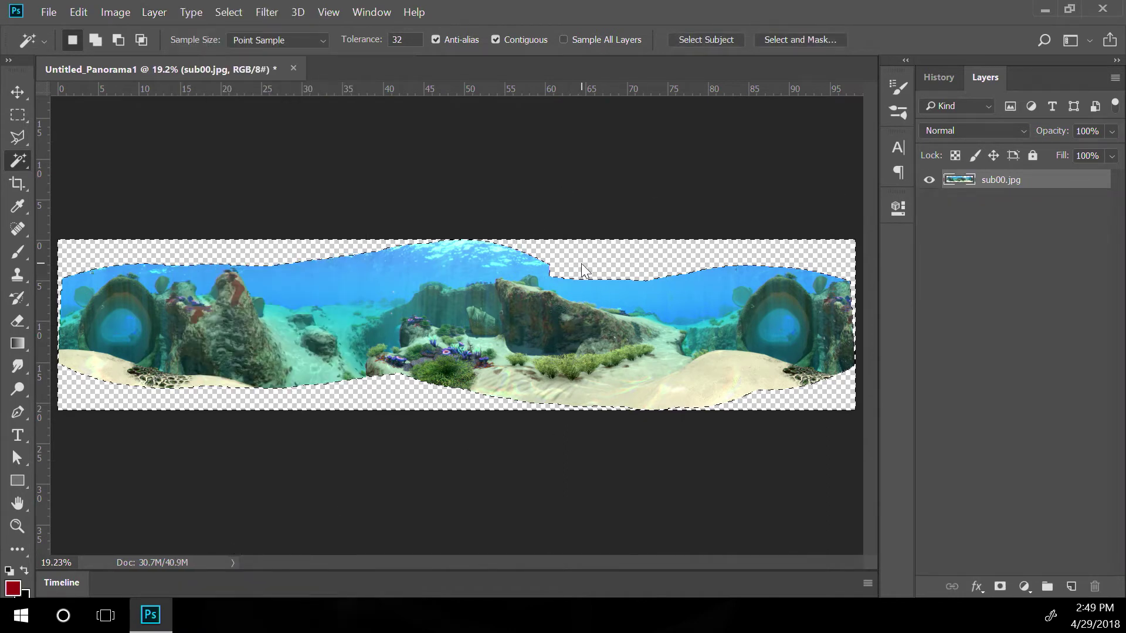
- Content-aware fill the transparent gaps and place a vertical guide near 12.5 inches
click(221, 15)
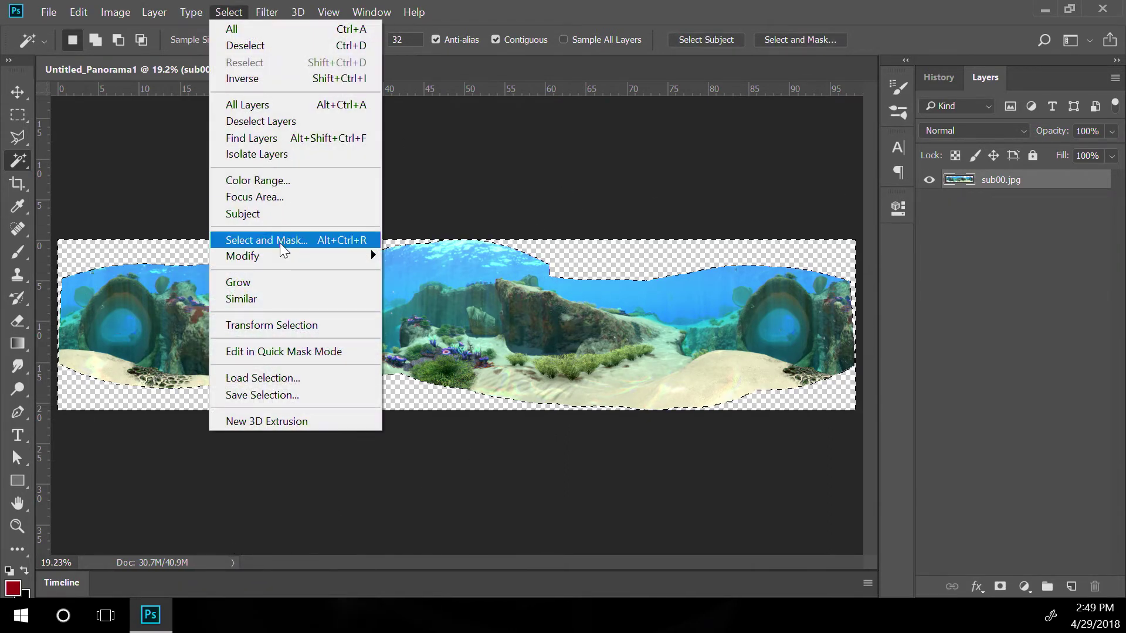
mouse_move(284, 256)
key(Escape)
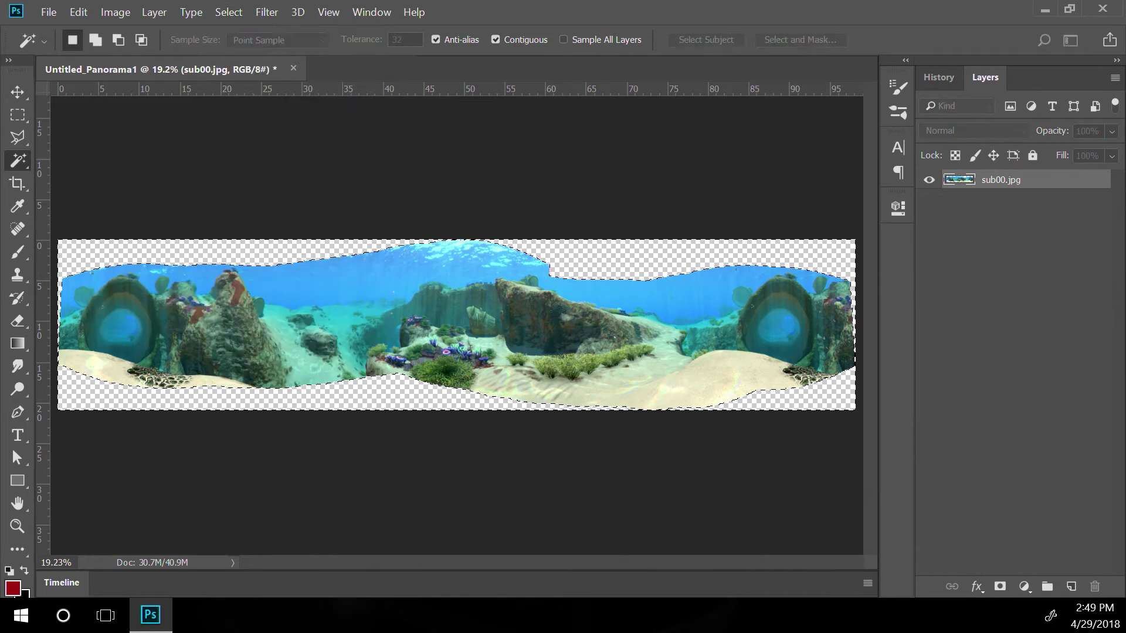
click(78, 12)
click(122, 273)
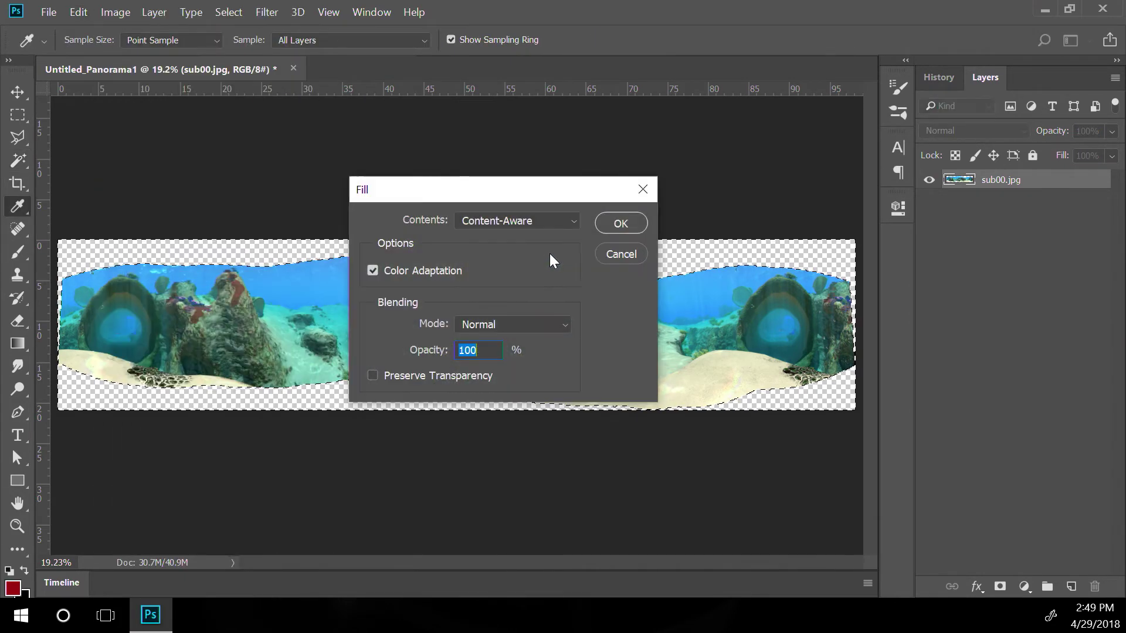
click(621, 224)
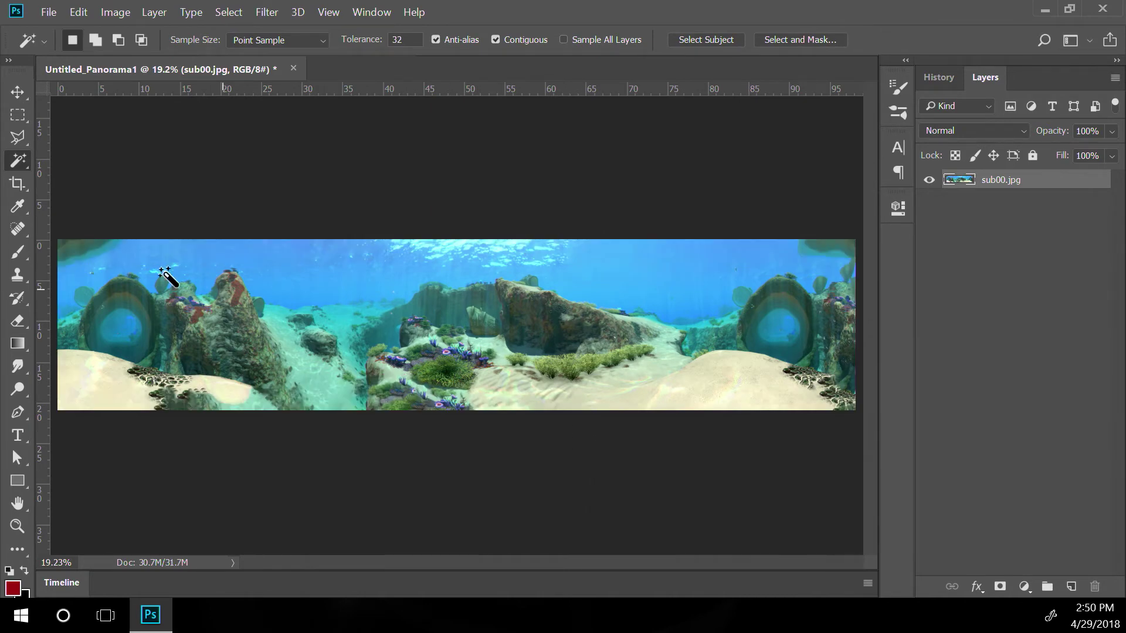
drag(42, 278, 155, 300)
- Copy the strip left of the guide to a new layer and align it at the right end
key(m)
drag(51, 221, 153, 441)
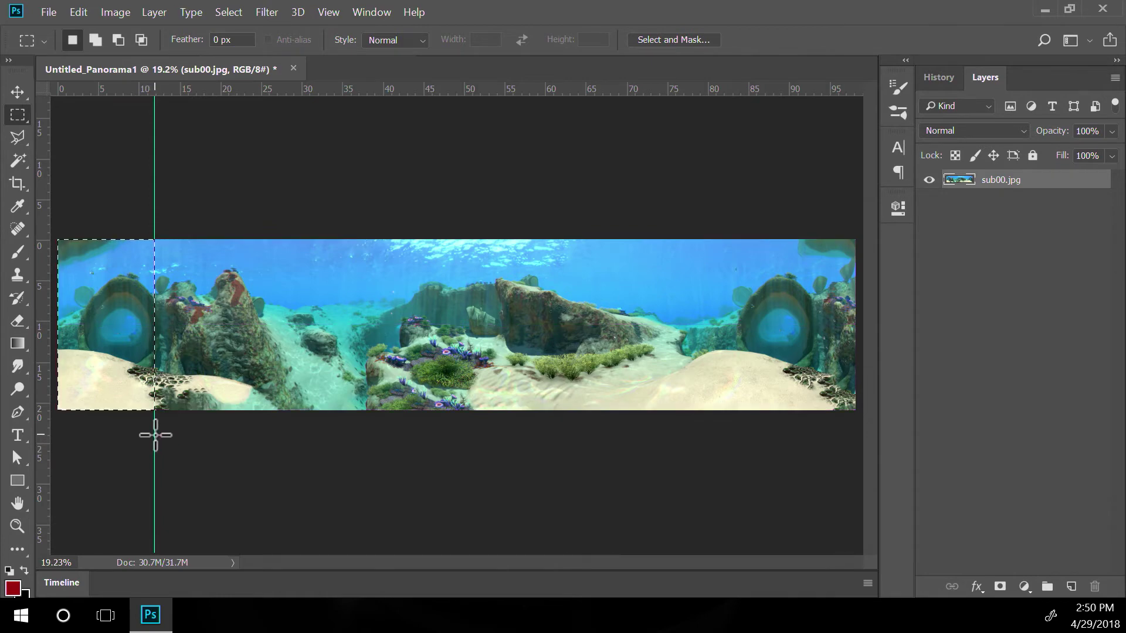
key(ctrl+j)
click(11, 94)
drag(138, 301, 747, 349)
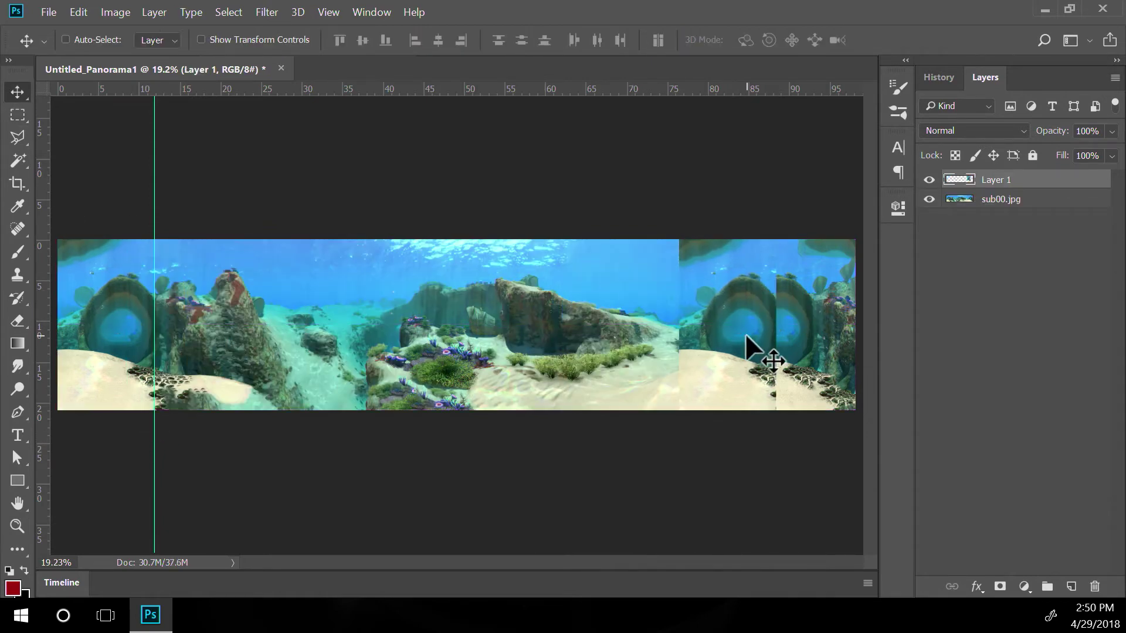
key(ctrl+i)
drag(746, 337, 789, 348)
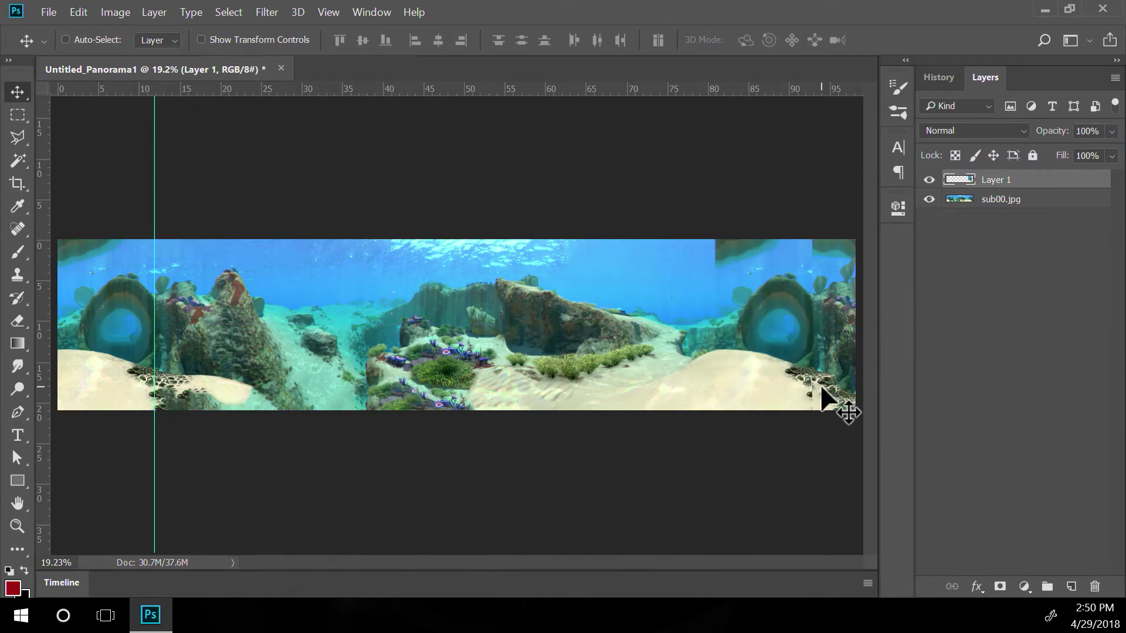
- Add a right guide near 92 in and gradient-fade the strip's left edge
click(929, 200)
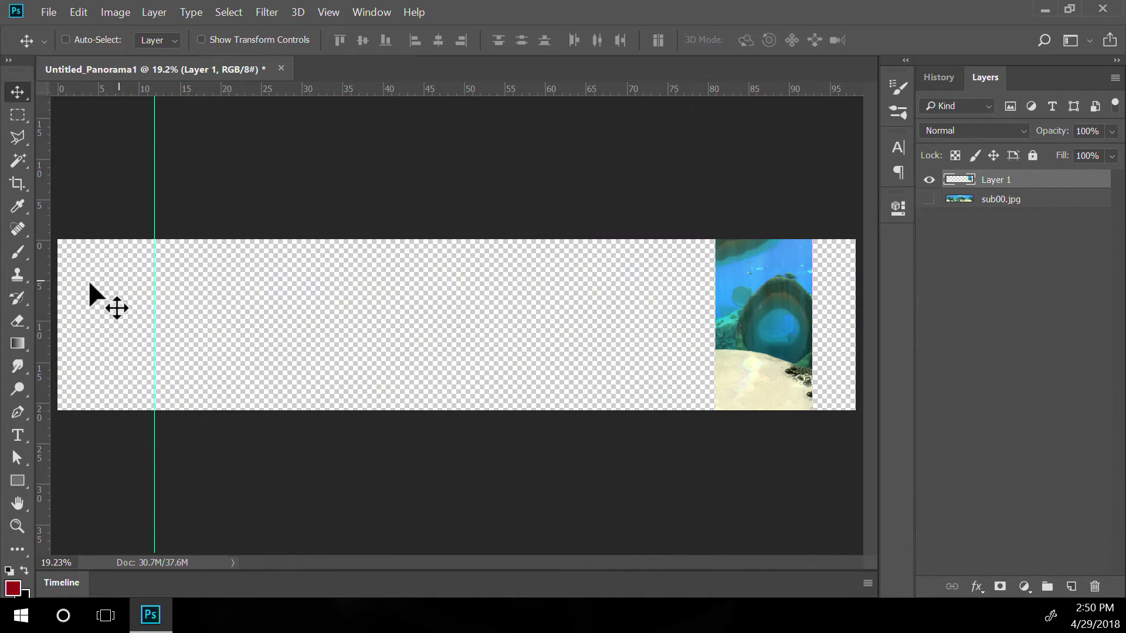
drag(43, 296, 671, 357)
drag(830, 371, 812, 367)
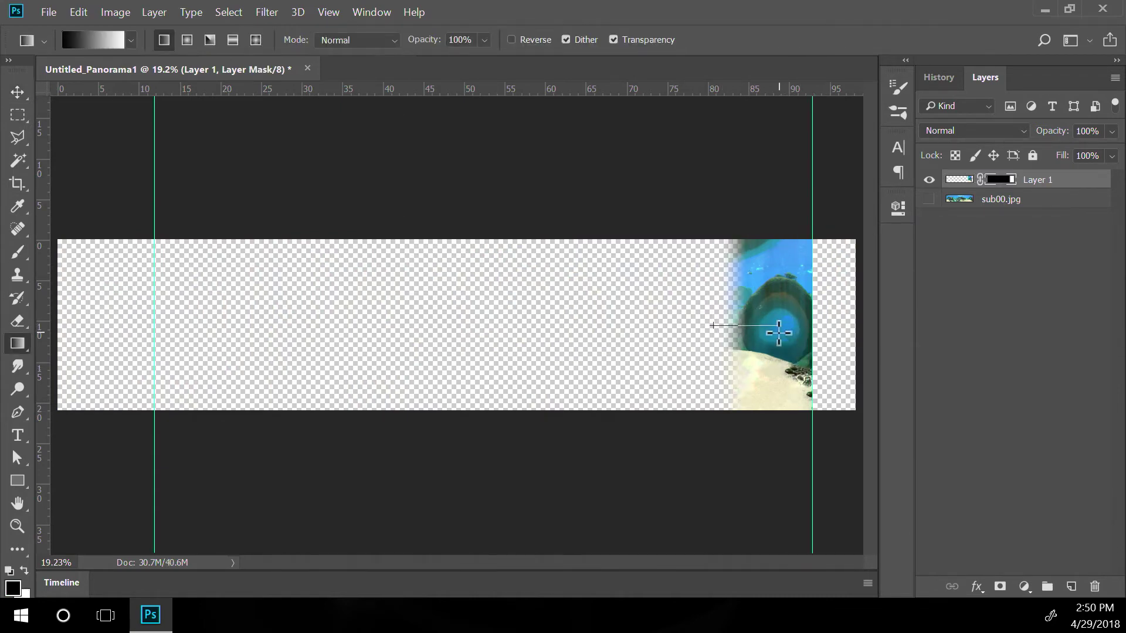
drag(779, 333, 779, 333)
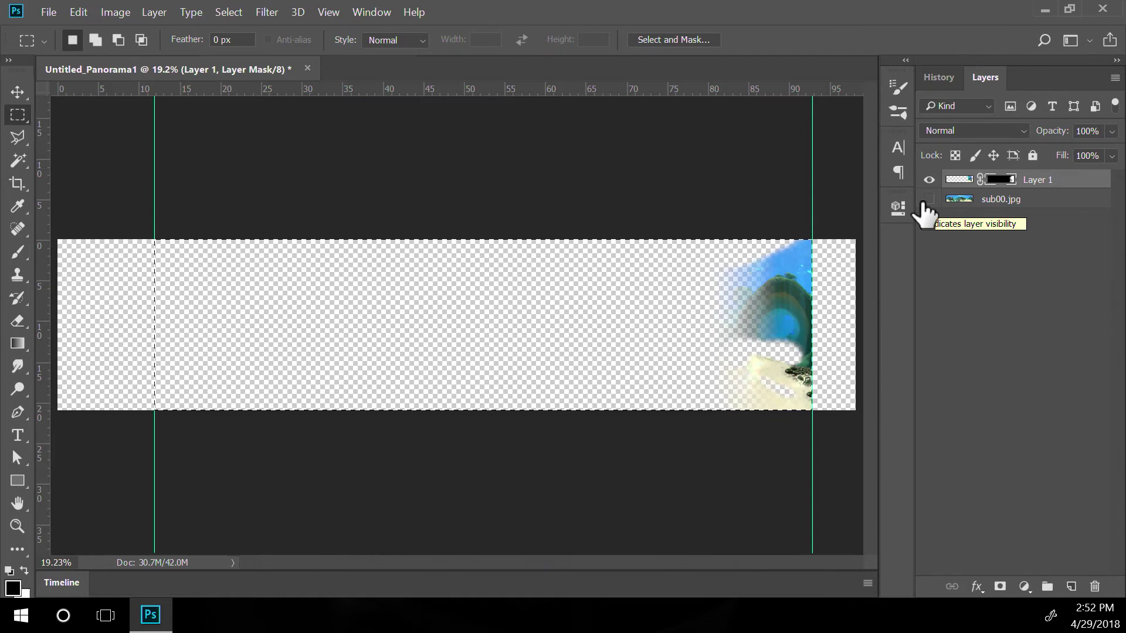
click(928, 200)
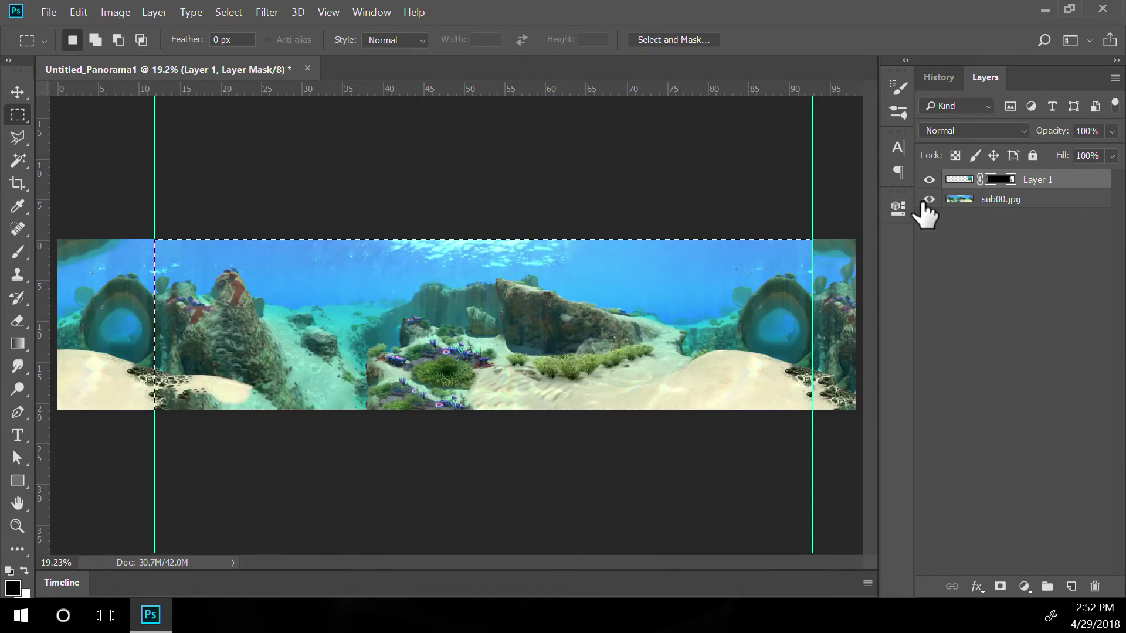
click(115, 13)
- Crop the panorama between the guides and save it as JPEG sub360.jpg
click(145, 193)
click(48, 12)
click(96, 204)
text(sub360)
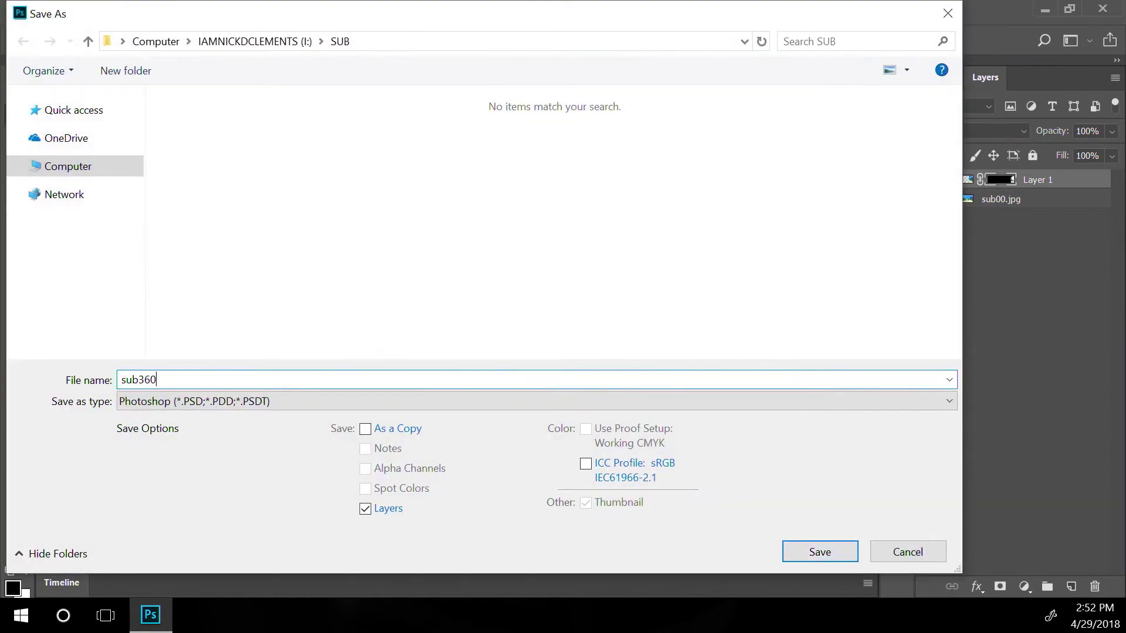
click(534, 401)
click(703, 178)
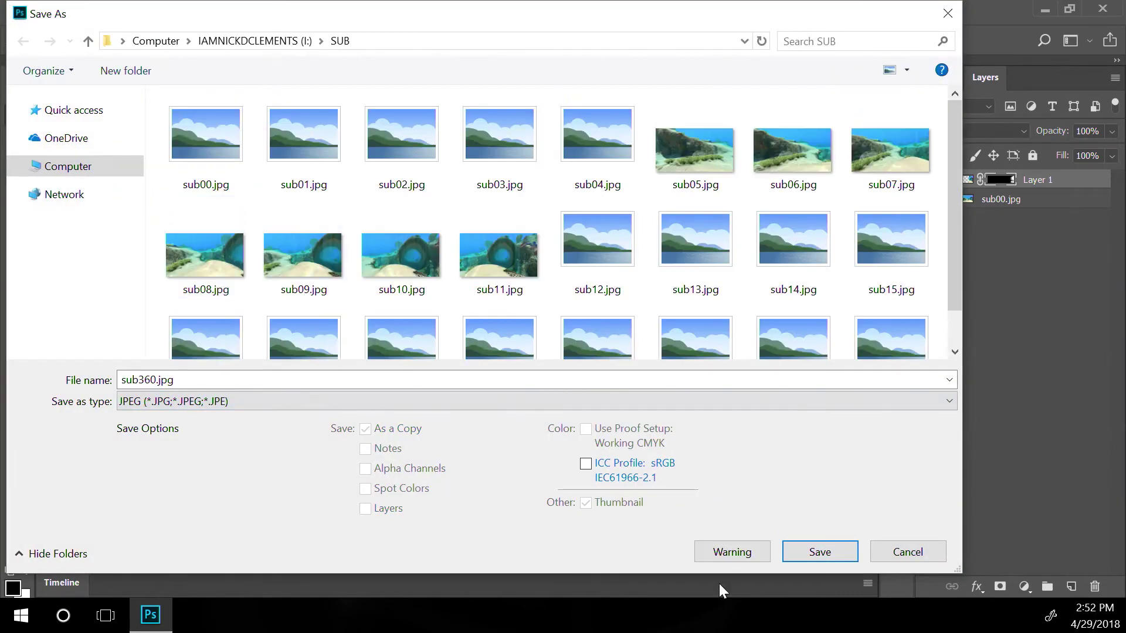
click(819, 552)
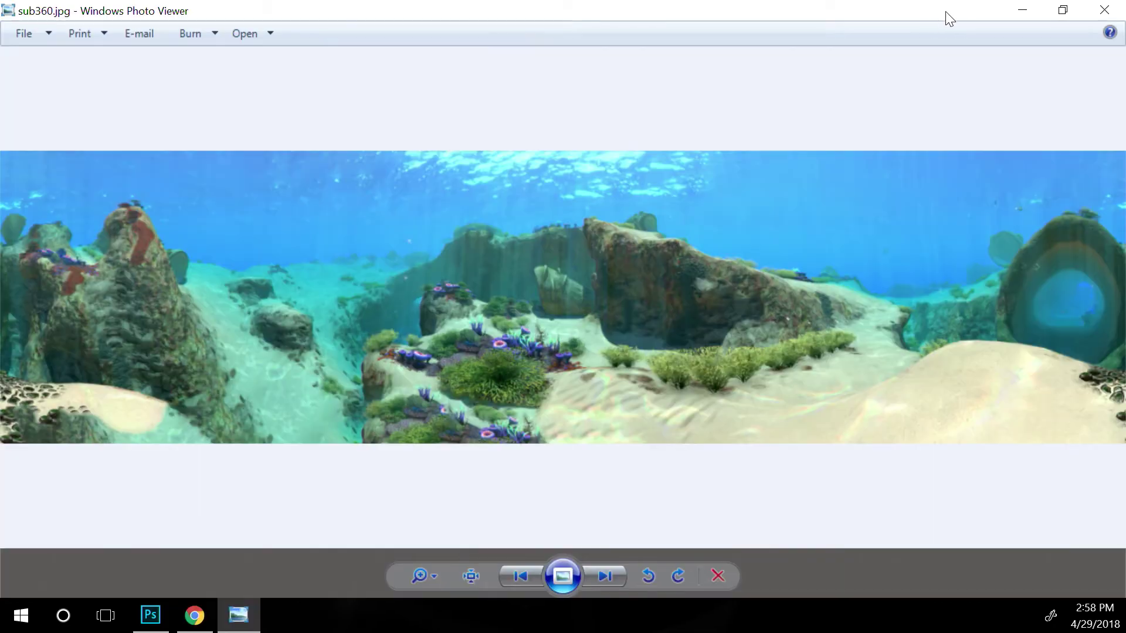
- Pan across the zoomed-in preview of the saved sub360 panorama
scroll(579, 361, up, 3)
drag(579, 360, 821, 351)
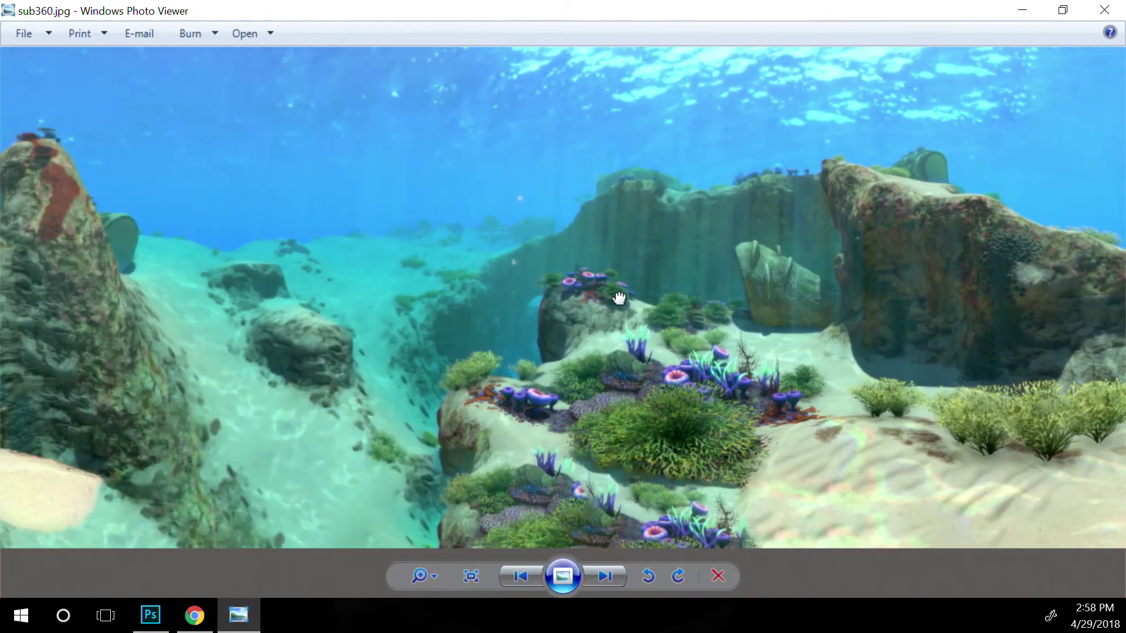
scroll(612, 297, down, 3)
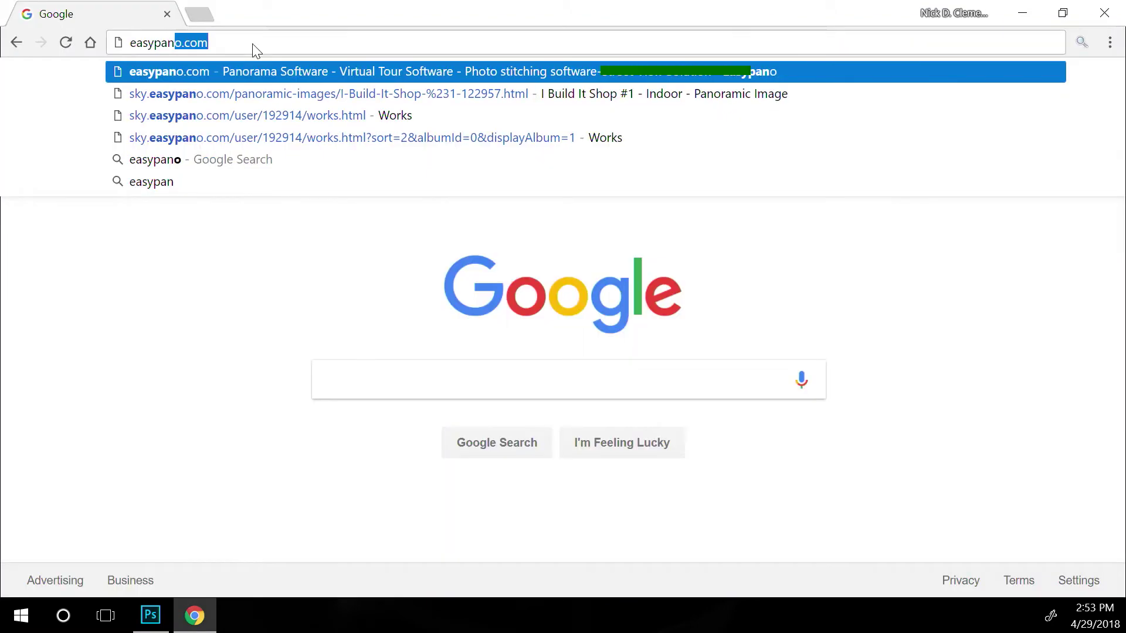
- Load the Easypano website and go to the EP-Sky Panoramic Images gallery
text(o.com)
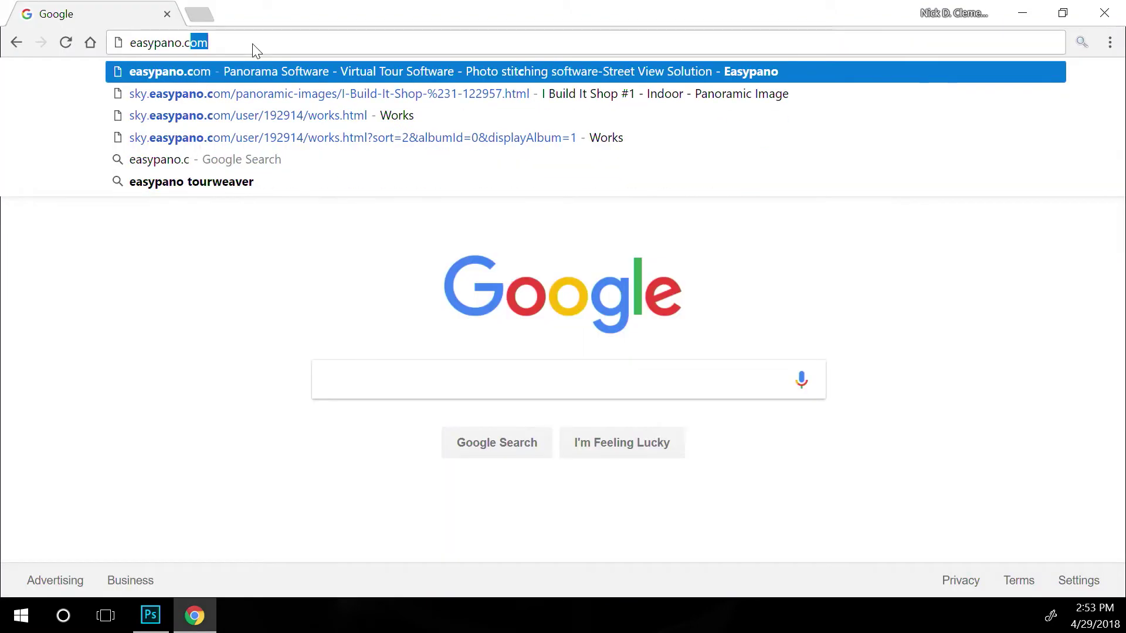
key(Return)
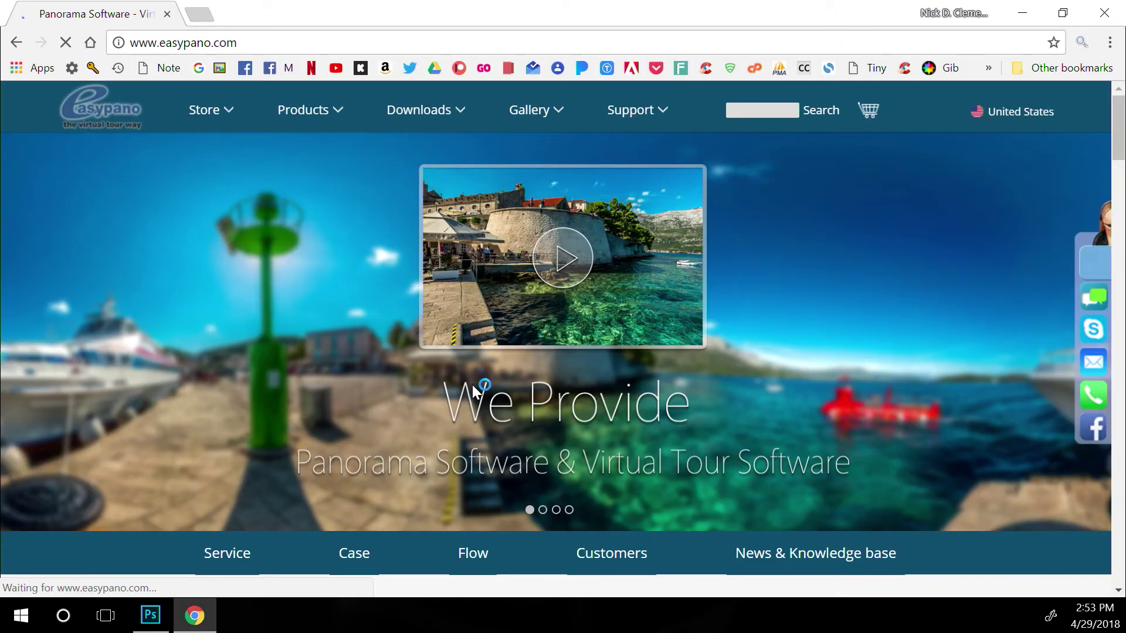
mouse_move(544, 111)
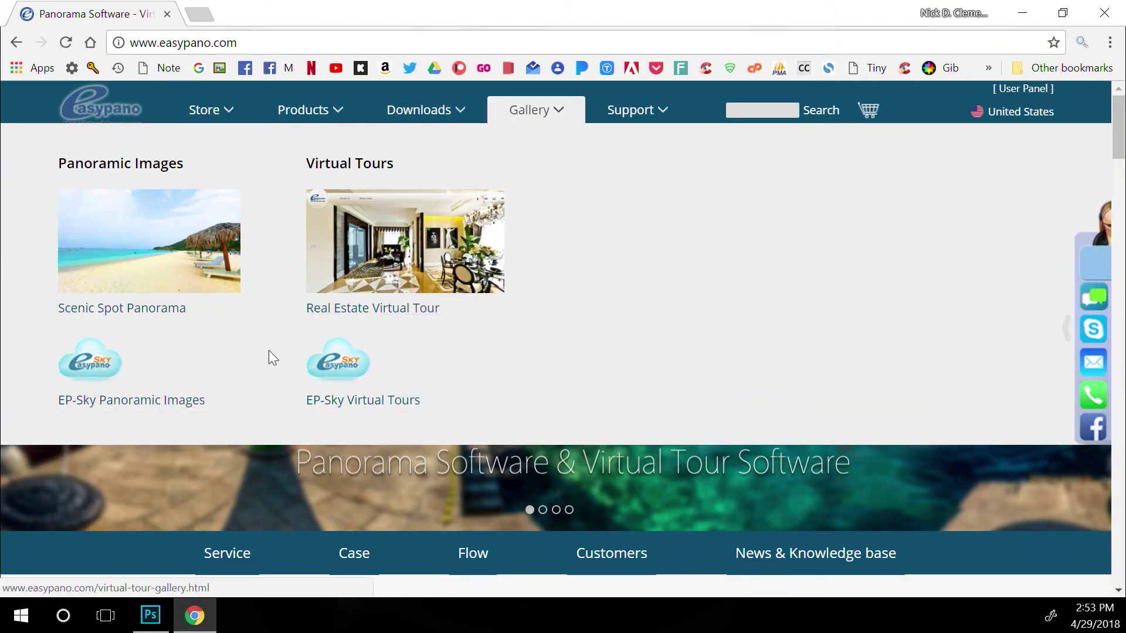
click(155, 405)
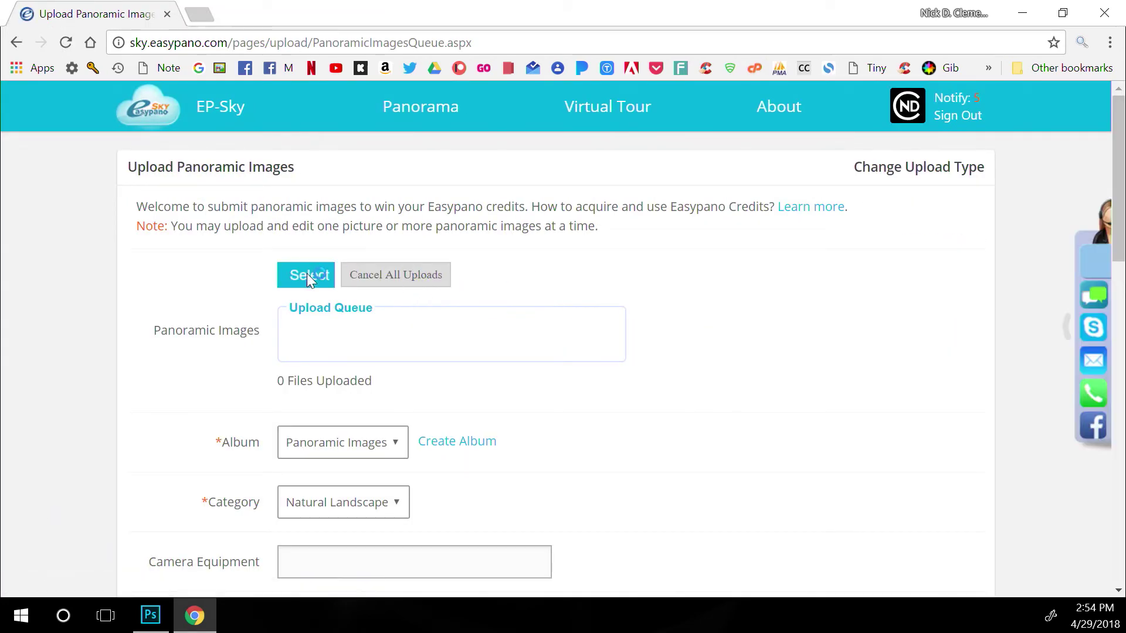
- Upload sub360.jpg as a new panorama and enter the title 'subnautica'
click(308, 275)
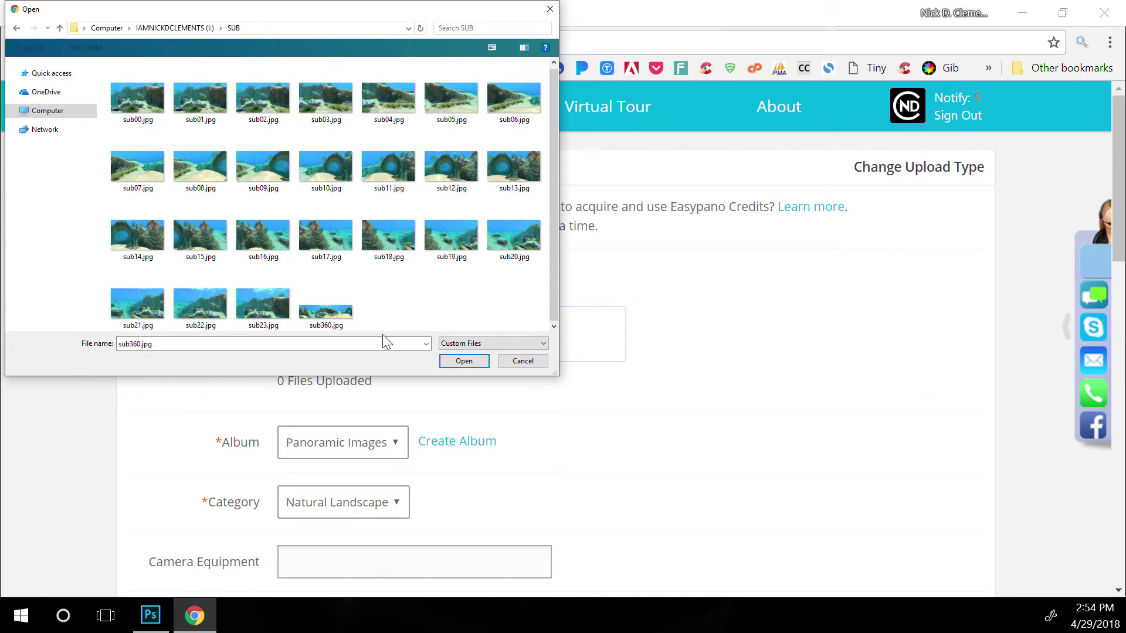
double_click(339, 312)
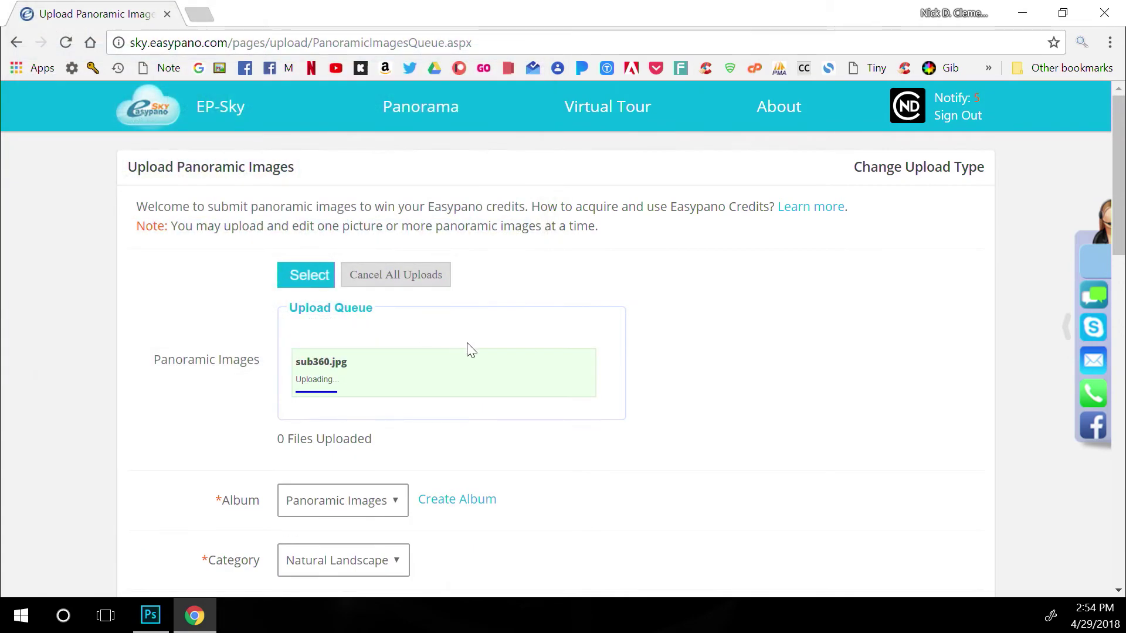
scroll(662, 454, down, 1)
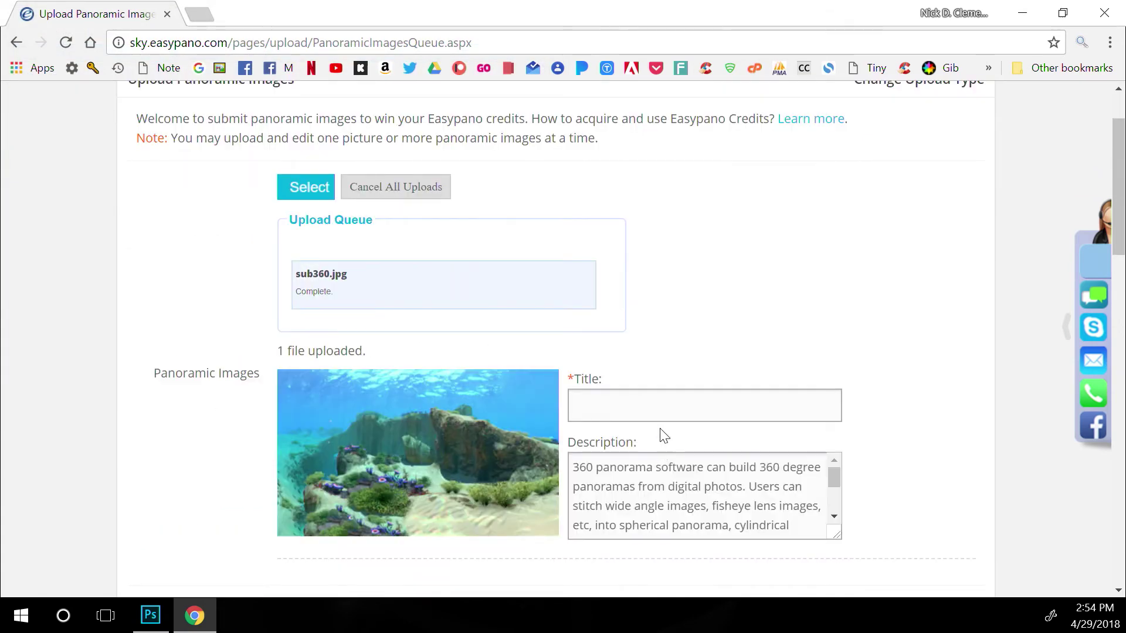
text(subnautica)
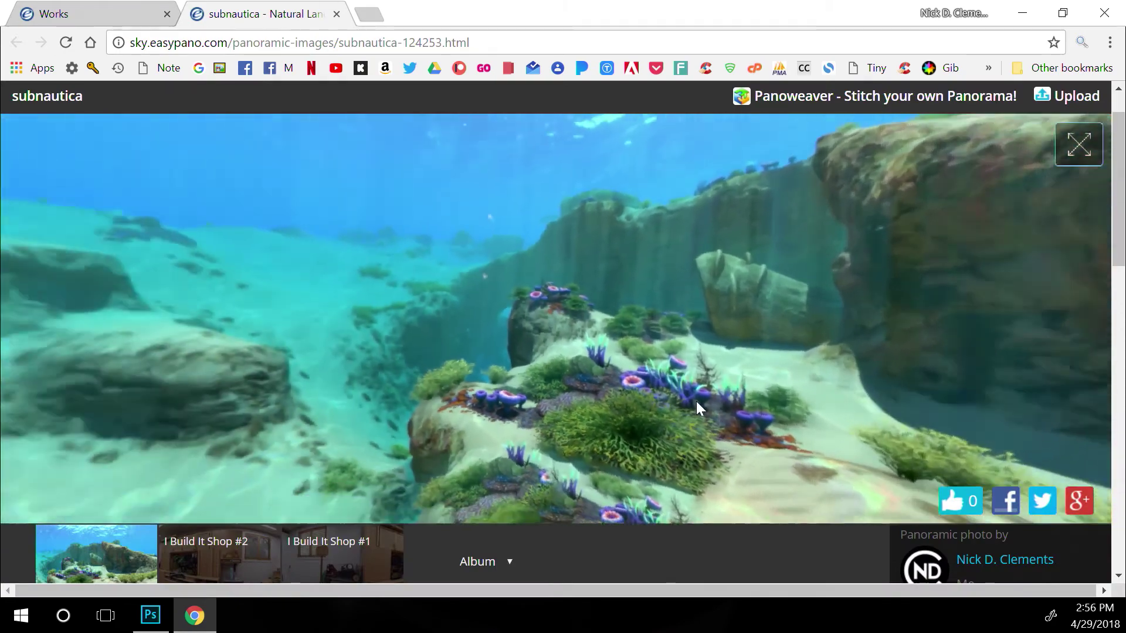
- Rotate the subnautica panorama, go full screen, then look up at the surface and across the coral slope
drag(695, 401, 556, 298)
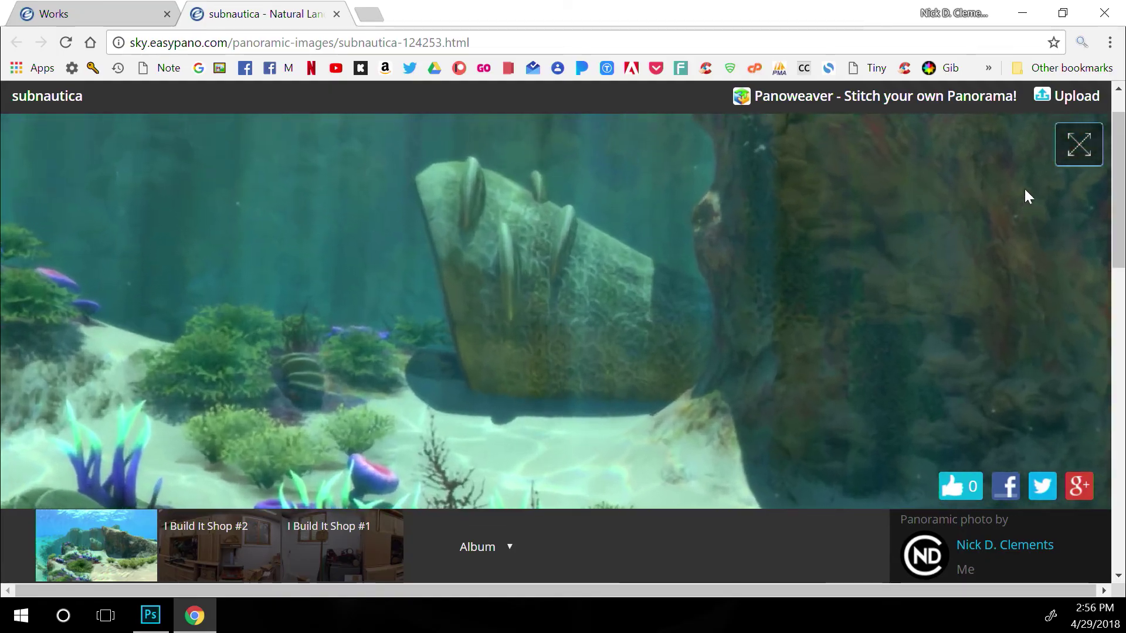
click(1078, 144)
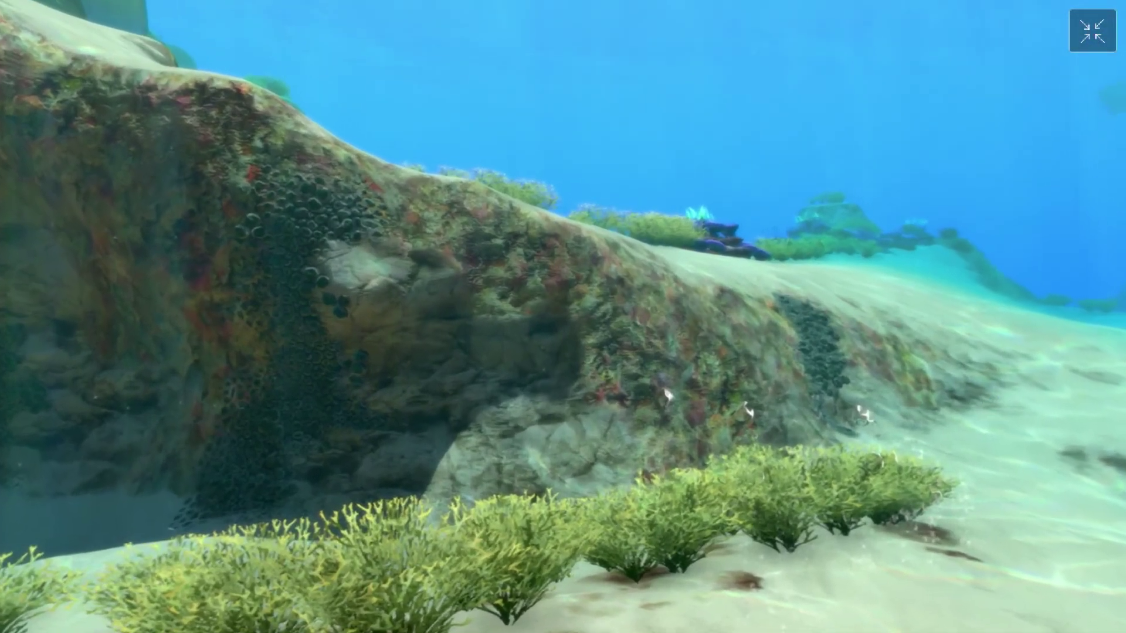
drag(942, 396, 593, 445)
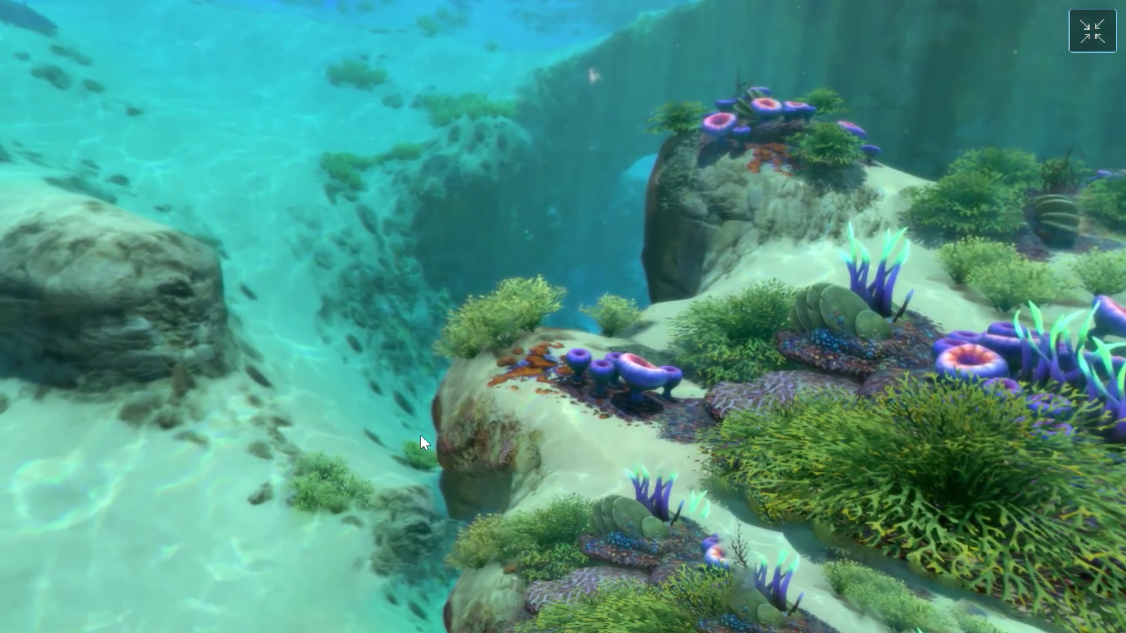
drag(420, 435, 476, 345)
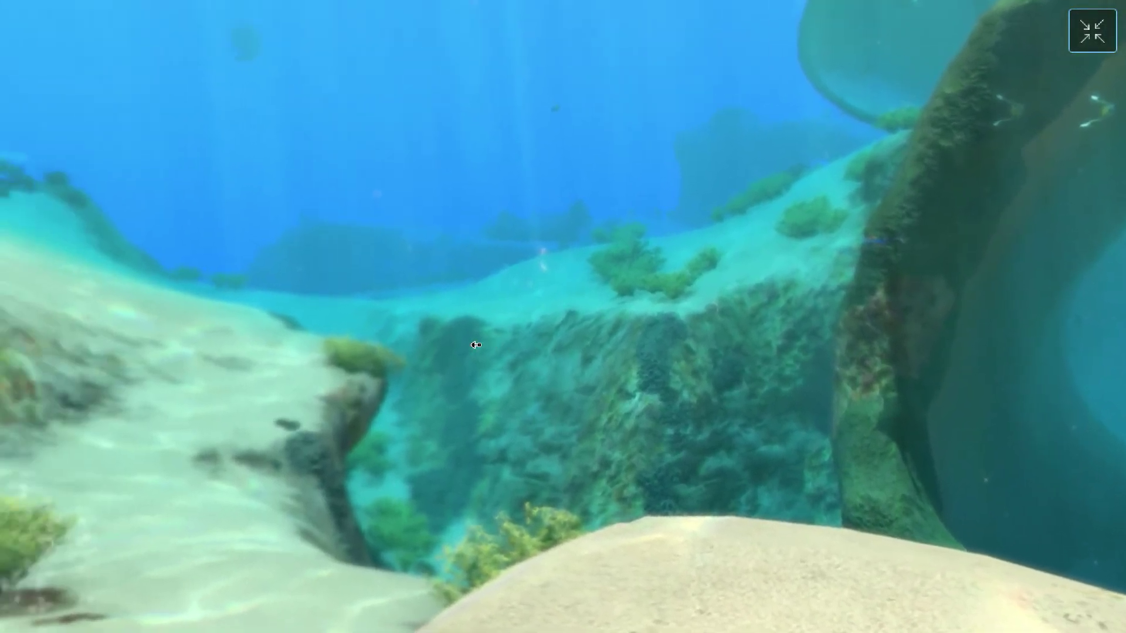